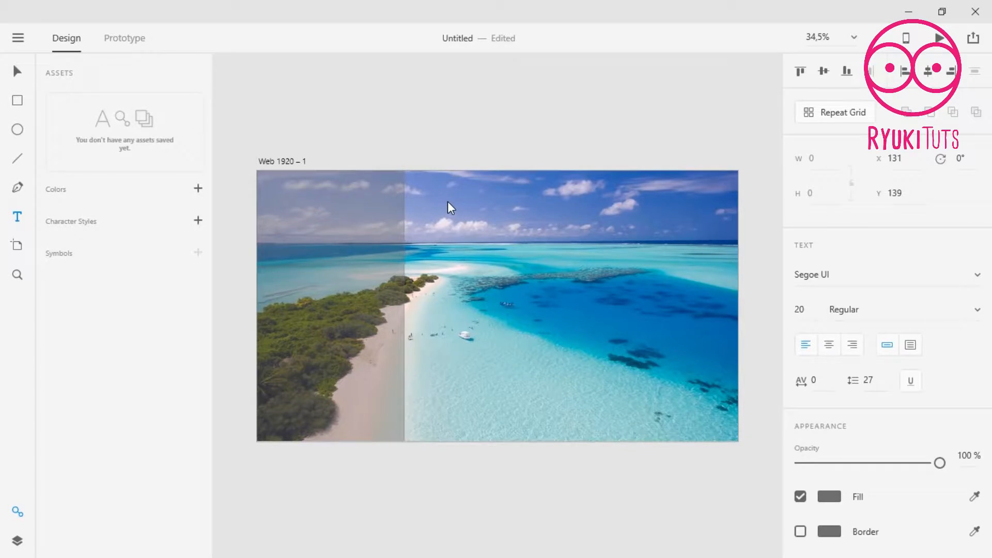
# - Add the title text "RyukiPhotos" near the top of the translucent sidebar at font size 40
pyautogui.hotkey('ctrl', 'a')
pyautogui.click(809, 318)
pyautogui.hotkey('shift', 'Up')
pyautogui.hotkey('shift', 'Up')
pyautogui.press('Return')
pyautogui.click(391, 112)
pyautogui.click(20, 67)
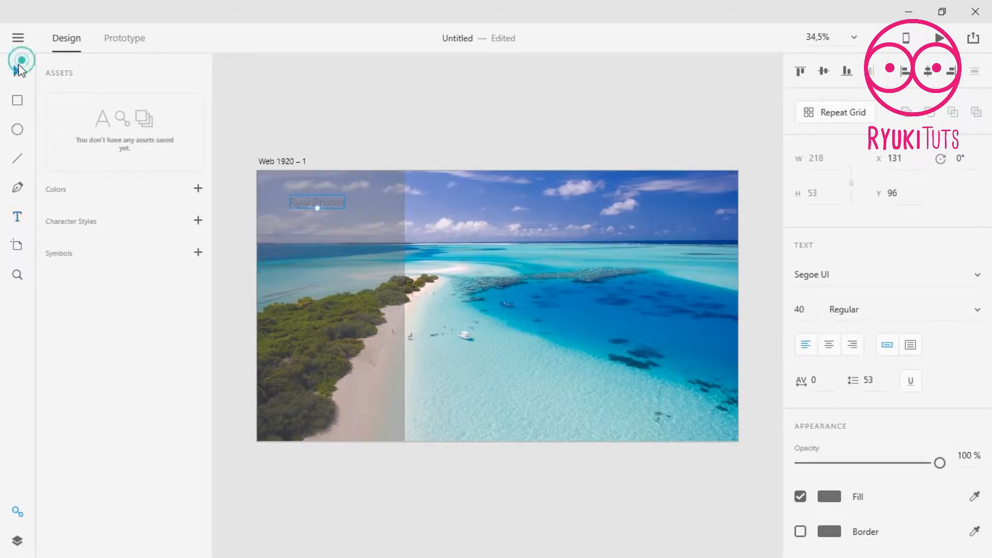
# - Change the RyukiPhotos title's fill colour to white
pyautogui.click(832, 496)
pyautogui.moveTo(622, 359); pyautogui.dragTo(588, 340)
pyautogui.click(579, 115)
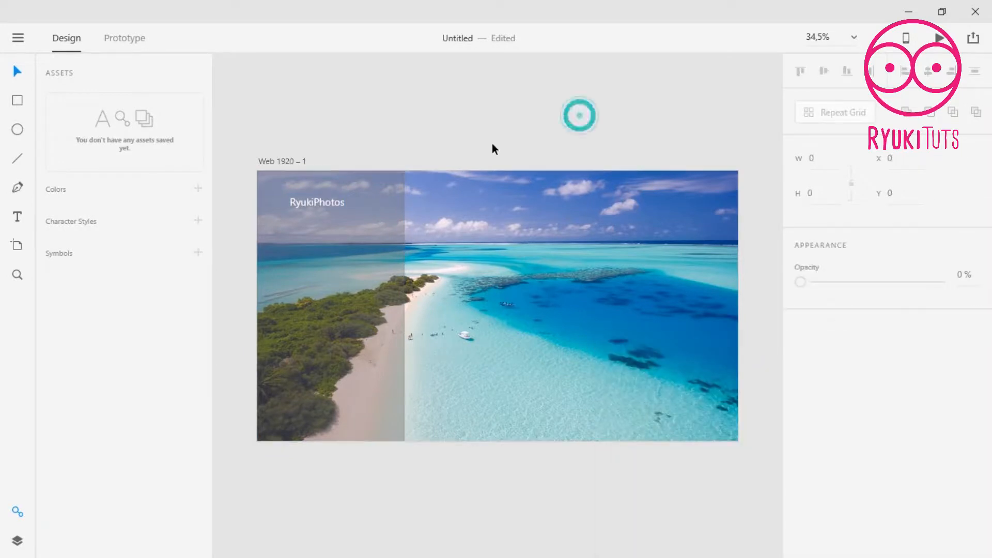
# - Set the RyukiPhotos title's font size to 50 and centre it horizontally in the sidebar
pyautogui.moveTo(311, 202); pyautogui.dragTo(325, 202)
pyautogui.click(236, 197)
pyautogui.click(333, 207)
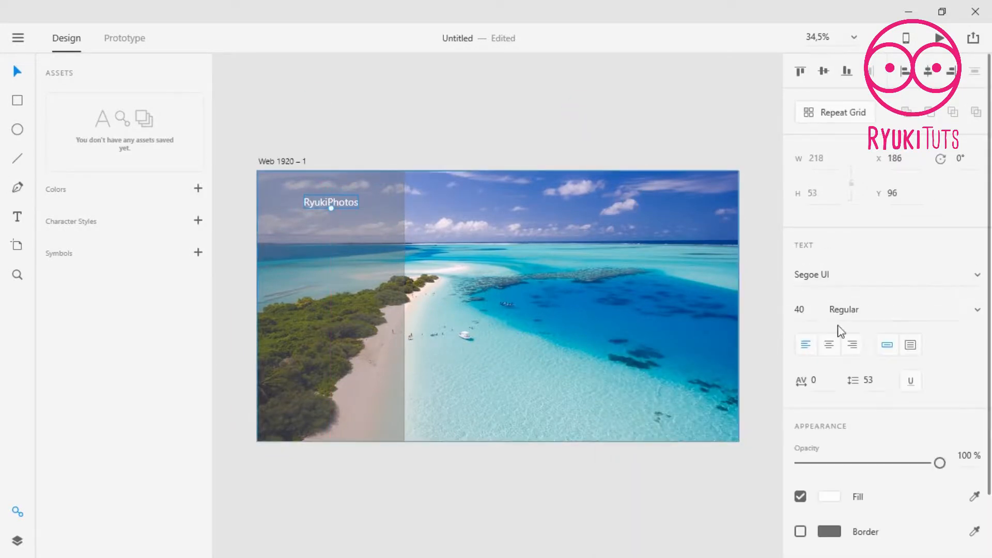
pyautogui.click(804, 307)
pyautogui.press('Up')
pyautogui.write('50')
pyautogui.moveTo(351, 200); pyautogui.dragTo(343, 199)
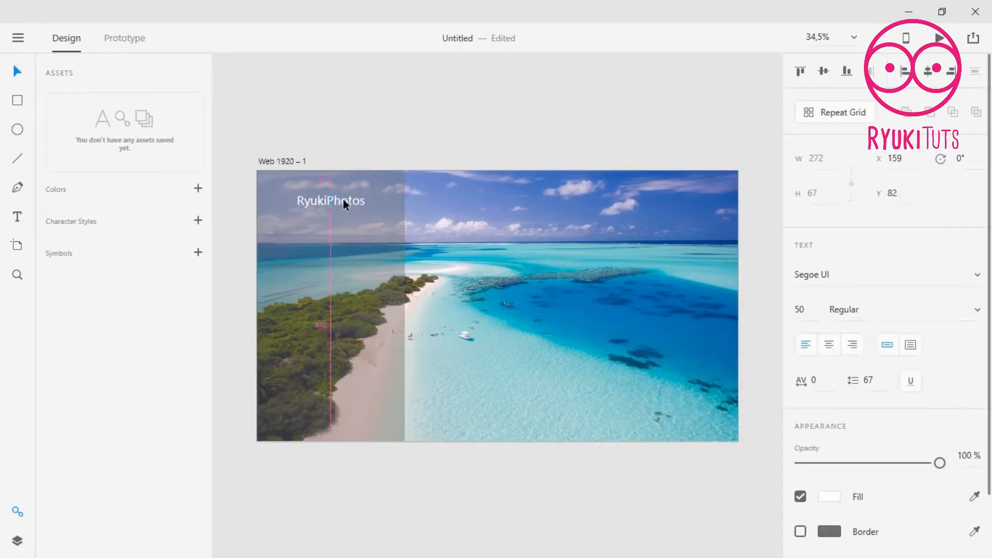
# - Draw a horizontal line about 479 px wide across the sidebar just below the RyukiPhotos title
pyautogui.click(17, 158)
pyautogui.moveTo(278, 213); pyautogui.dragTo(393, 209)
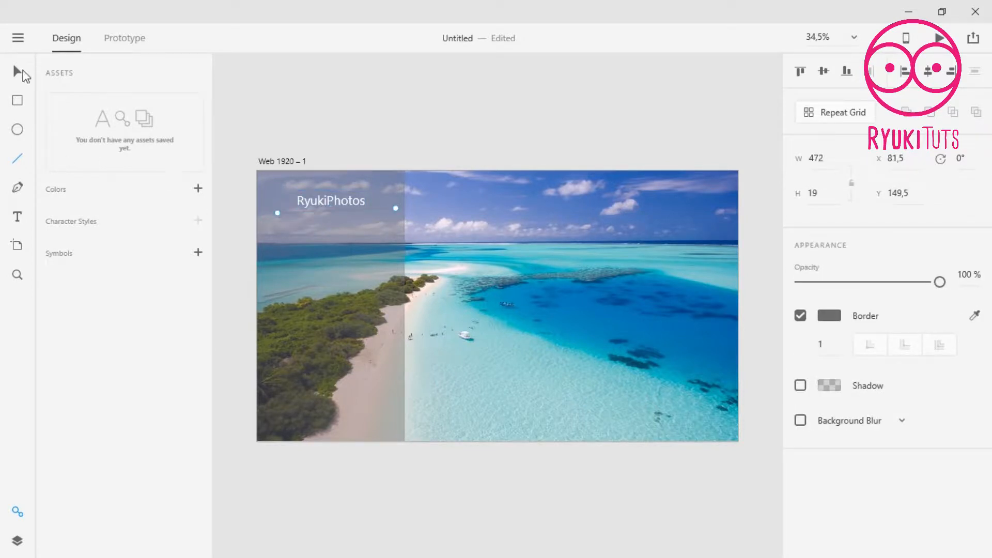
pyautogui.hotkey('ctrl', 'z')
pyautogui.moveTo(274, 213); pyautogui.dragTo(394, 211)
# - Give the line below the title a white border with a thickness of 3
pyautogui.click(16, 70)
pyautogui.click(824, 319)
pyautogui.moveTo(664, 297); pyautogui.dragTo(585, 194)
pyautogui.click(931, 463)
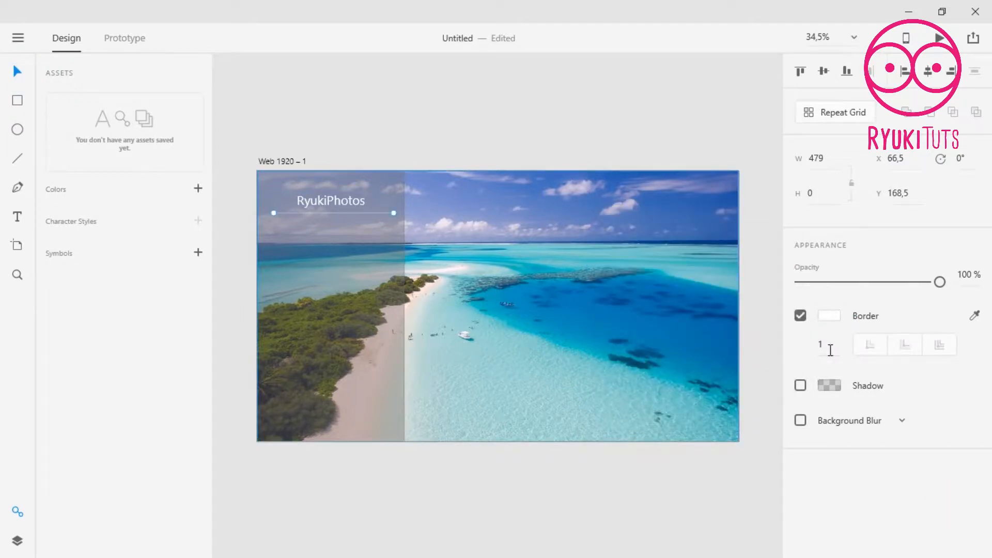
pyautogui.click(827, 346)
pyautogui.press('Up')
# - Duplicate the title and its line directly below the originals and change the copied text to "Home"
pyautogui.click(338, 202)
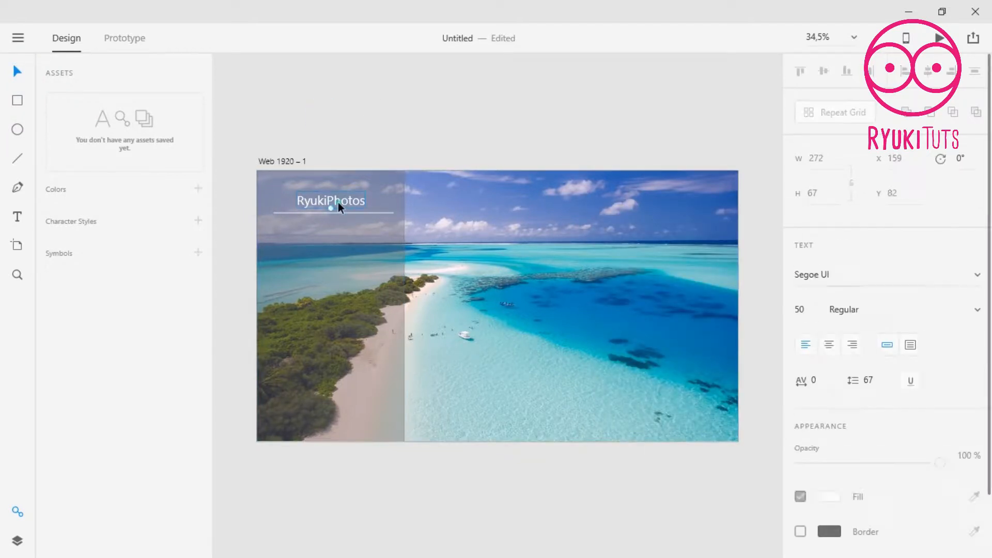
pyautogui.keyDown('shift'); pyautogui.click(362, 214); pyautogui.keyUp('shift')
pyautogui.moveTo(348, 212); pyautogui.dragTo(346, 235)
pyautogui.doubleClick(347, 231)
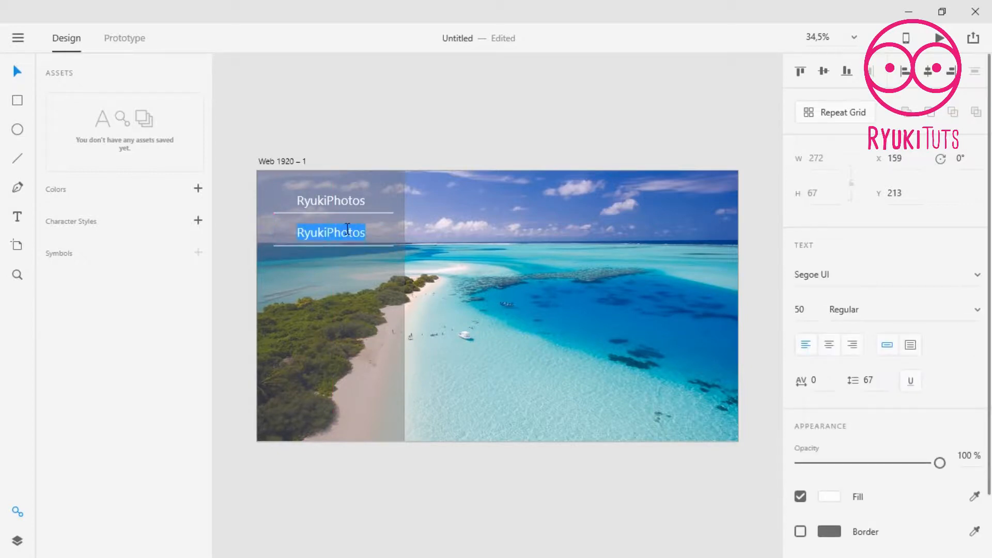
pyautogui.write('Home')
# - Set the Home label's font size to 30
pyautogui.hotkey('ctrl', 'a')
pyautogui.click(812, 309)
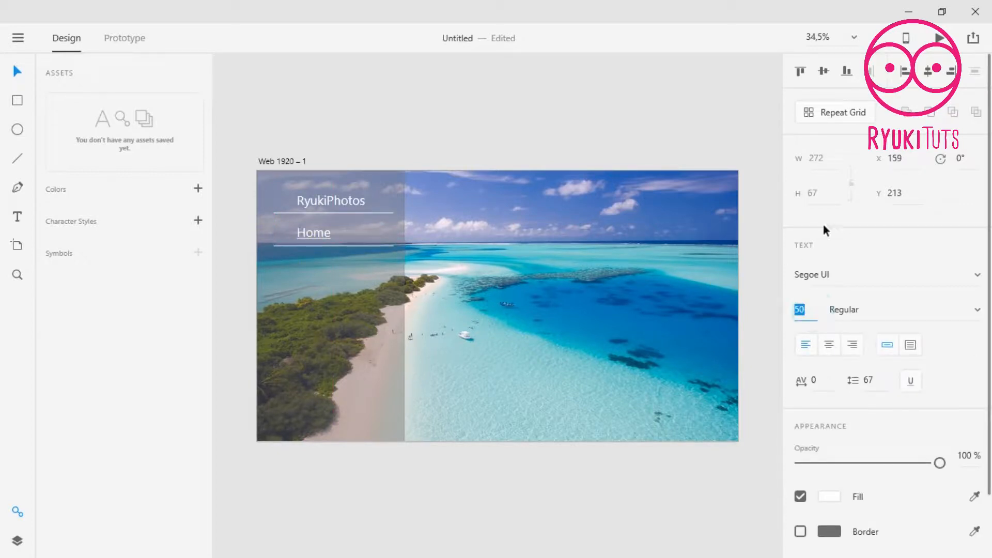
pyautogui.press('Down')
pyautogui.press('Down')
pyautogui.write('30')
pyautogui.press('Return')
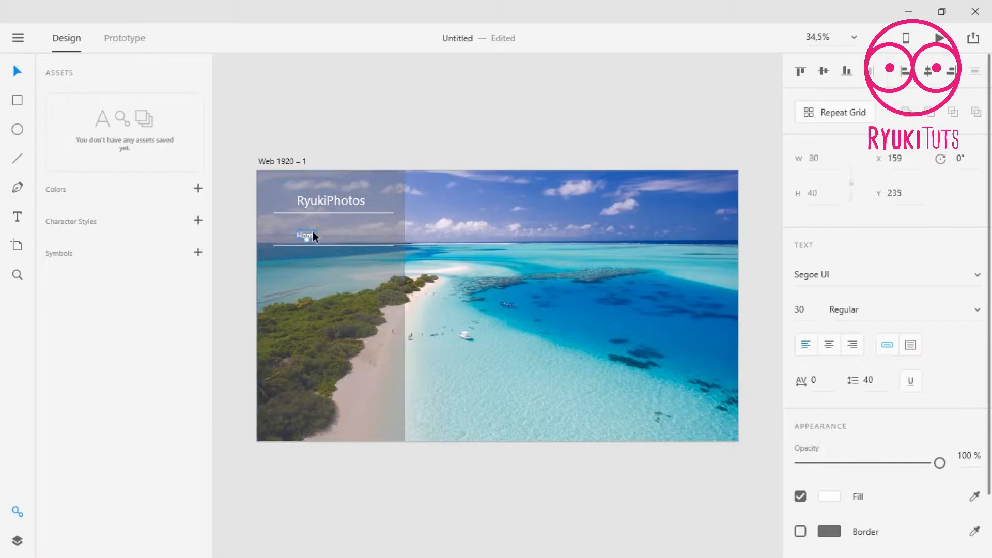
# - Move the Home label to the right end of its row and add a copy of the divider line above it
pyautogui.moveTo(312, 231); pyautogui.dragTo(368, 250)
pyautogui.keyDown('shift'); pyautogui.click(364, 245); pyautogui.keyUp('shift')
pyautogui.keyDown('shift'); pyautogui.click(375, 239); pyautogui.keyUp('shift')
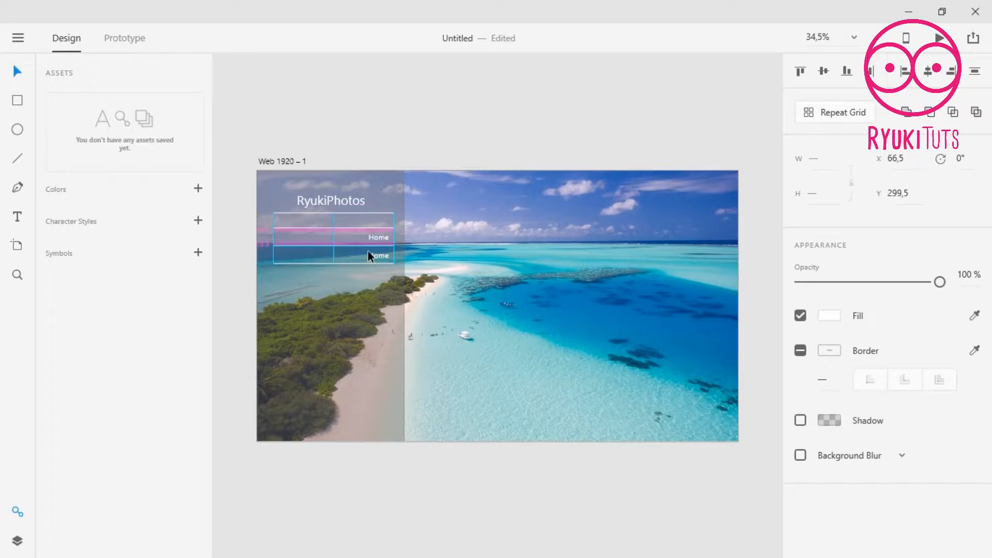
pyautogui.hotkey('ctrl', 'z')
pyautogui.click(442, 110)
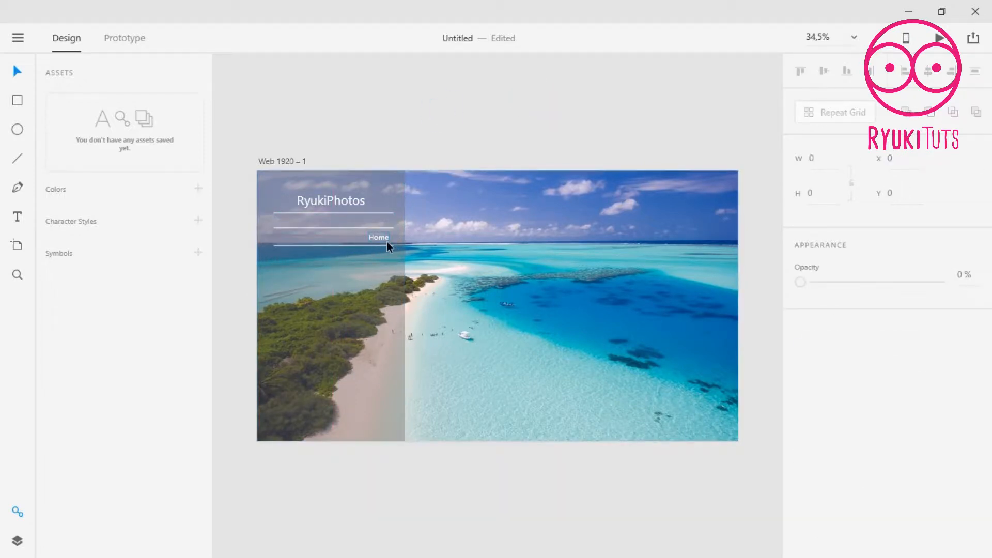
# - Duplicate the Home label with its divider line downward to build a menu of five evenly stacked rows
pyautogui.click(383, 239)
pyautogui.keyDown('shift'); pyautogui.click(361, 246); pyautogui.keyUp('shift')
pyautogui.moveTo(378, 237); pyautogui.dragTo(381, 253)
pyautogui.click(415, 120)
pyautogui.click(379, 257)
pyautogui.click(401, 131)
pyautogui.click(379, 260)
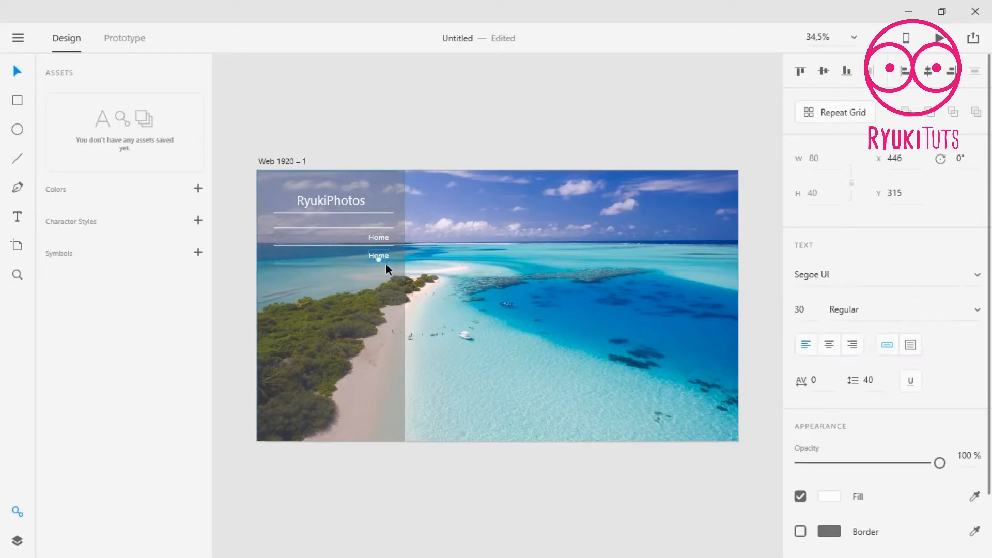
pyautogui.keyDown('shift'); pyautogui.click(386, 265); pyautogui.keyUp('shift')
pyautogui.moveTo(374, 259); pyautogui.dragTo(379, 304)
# - Rename the four copied menu labels to Portfolio, Pages, Blog and Shortcodes, from upper to lower
pyautogui.doubleClick(373, 256)
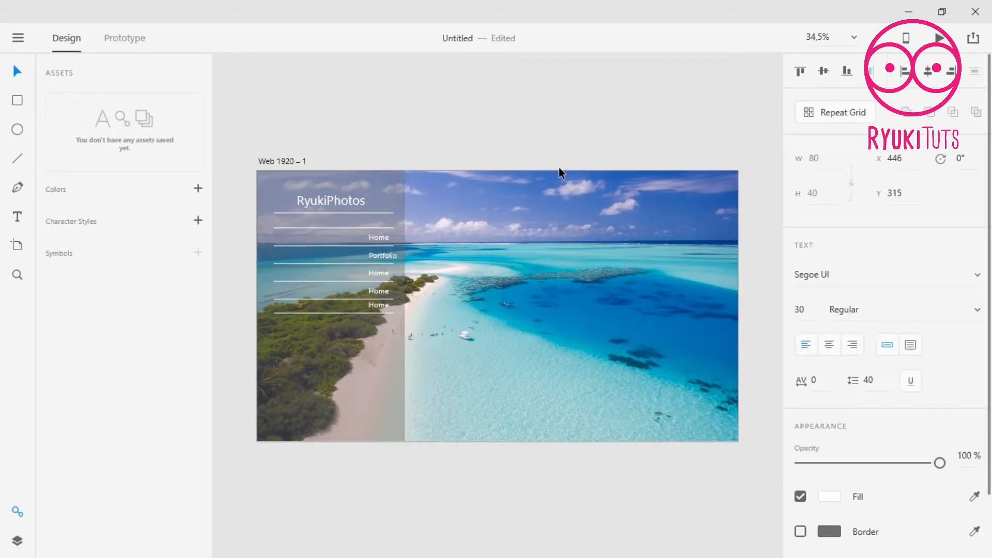
pyautogui.press('Escape')
pyautogui.write('Pages')
pyautogui.click(378, 291)
pyautogui.doubleClick(378, 305)
pyautogui.write('Shortcodes')
# - Duplicate the Shortcodes label and its divider below it and rename the copy to "Contact"
pyautogui.keyDown('shift'); pyautogui.click(376, 313); pyautogui.keyUp('shift')
pyautogui.moveTo(376, 304); pyautogui.dragTo(376, 321)
pyautogui.doubleClick(383, 322)
pyautogui.write('Contact')
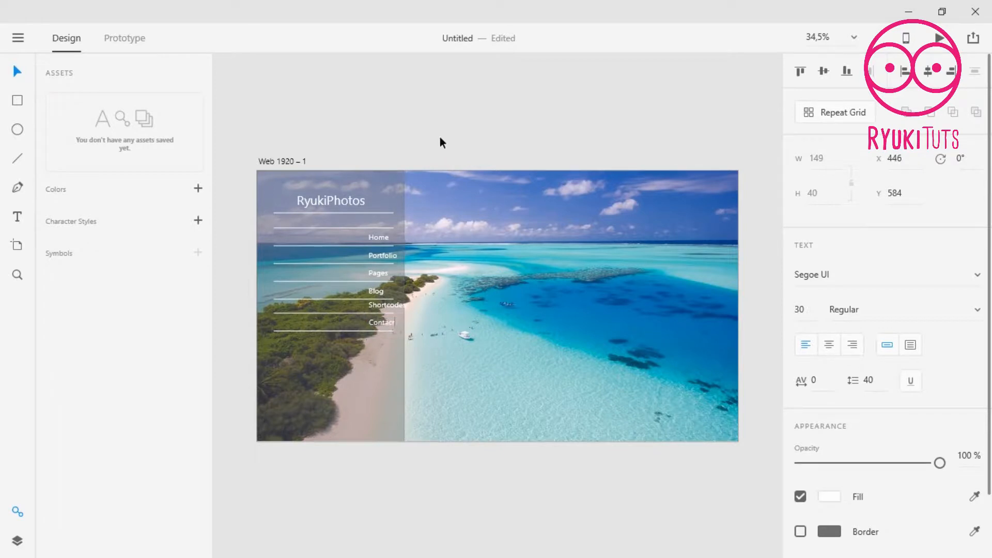
# - Duplicate the Contact label and its divider below it and rename the copy to "Shop"
pyautogui.click(440, 138)
pyautogui.keyDown('shift'); pyautogui.click(352, 331); pyautogui.keyUp('shift')
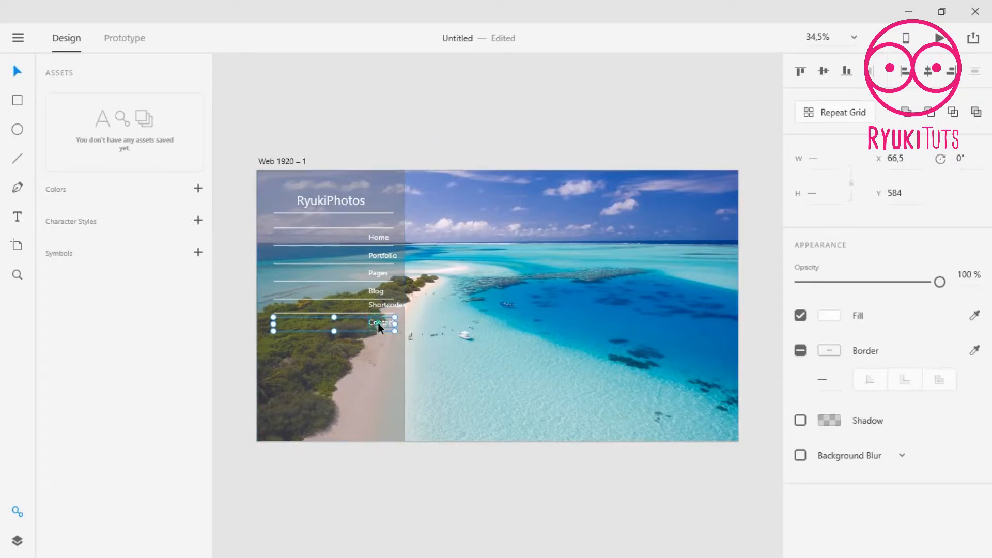
pyautogui.moveTo(378, 323); pyautogui.dragTo(376, 338)
pyautogui.click(427, 140)
pyautogui.doubleClick(384, 339)
pyautogui.write('Shop')
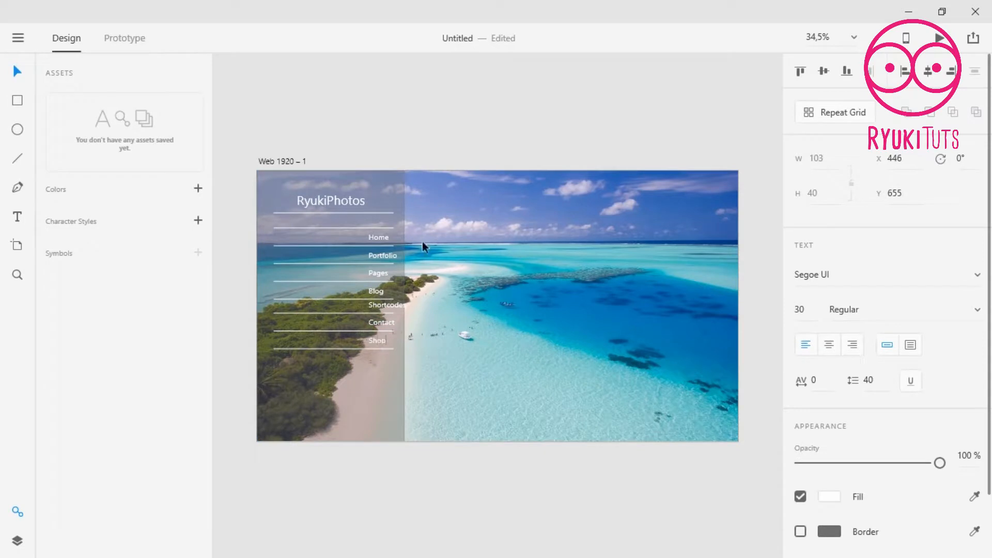
# - Delete the line directly below the RyukiPhotos title and shift the remaining menu divider lines upward
pyautogui.click(424, 119)
pyautogui.click(374, 213)
pyautogui.press('Delete')
pyautogui.moveTo(227, 215); pyautogui.dragTo(358, 421)
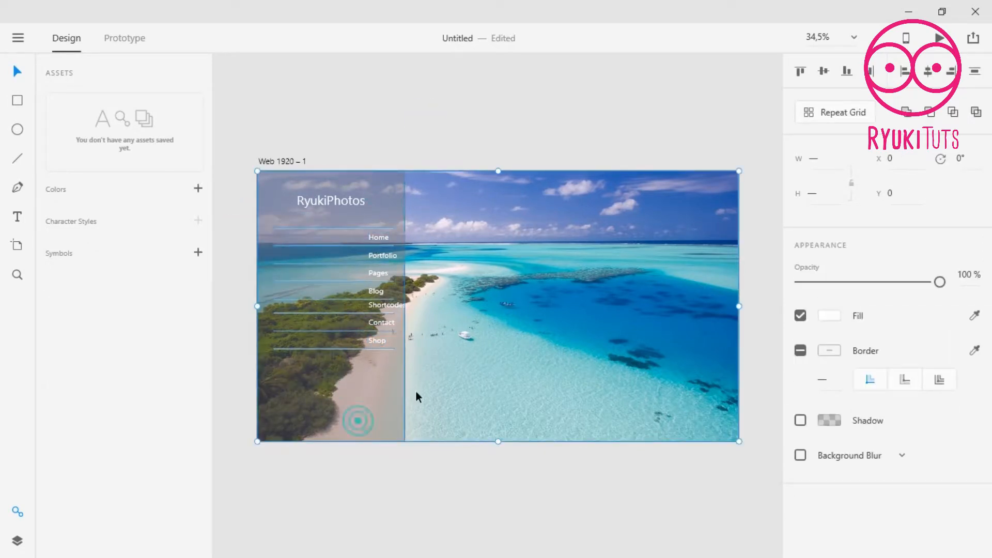
pyautogui.keyDown('shift'); pyautogui.click(416, 390); pyautogui.keyUp('shift')
pyautogui.keyDown('shift'); pyautogui.click(384, 372); pyautogui.keyUp('shift')
pyautogui.moveTo(369, 349); pyautogui.dragTo(375, 332)
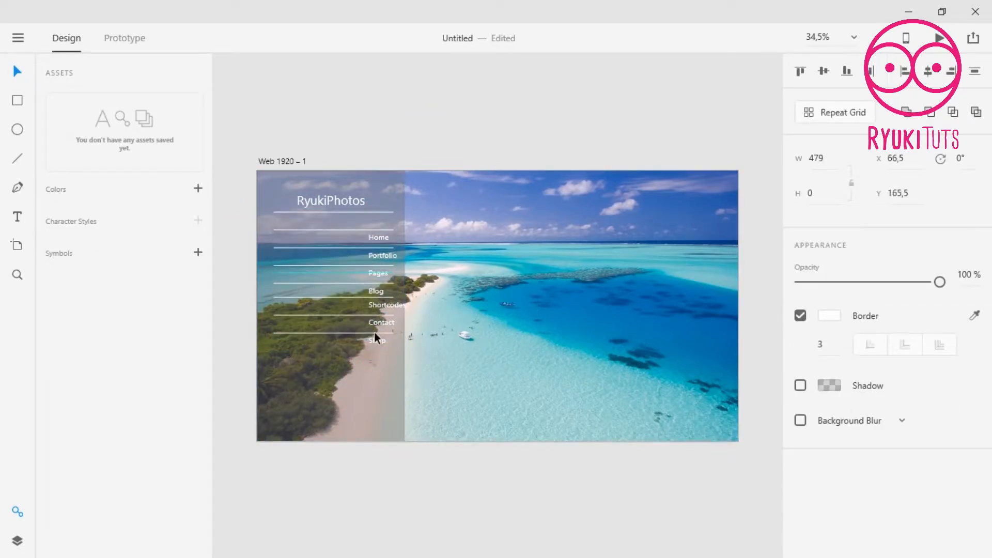
# - Reposition the group of divider lines so that the first one sits just beneath the RyukiPhotos title
pyautogui.click(403, 106)
pyautogui.moveTo(232, 222); pyautogui.dragTo(295, 310)
pyautogui.moveTo(357, 333); pyautogui.dragTo(355, 318)
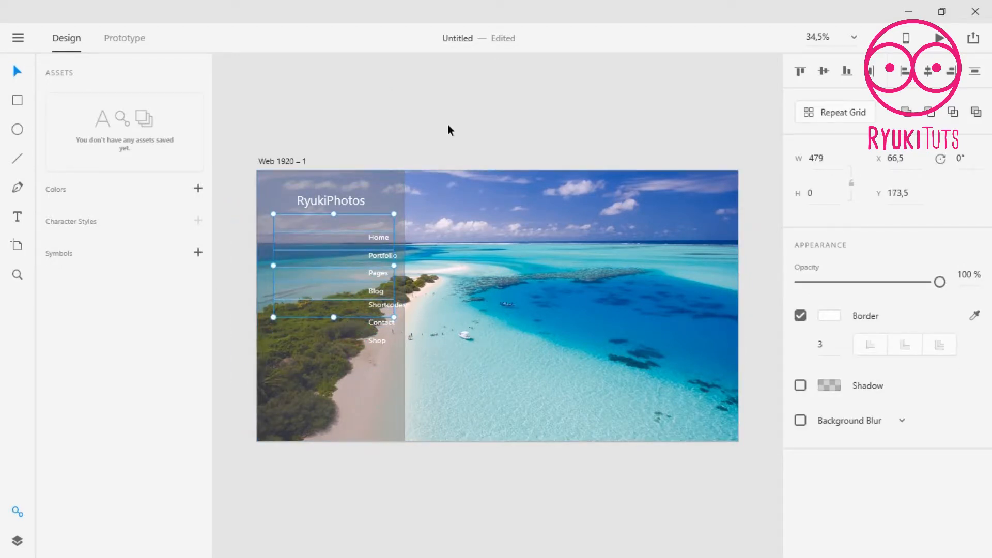
# - Move the menu labels up between the dividers and shift the divider below Blog to even out the spacing
pyautogui.moveTo(237, 343); pyautogui.dragTo(467, 210)
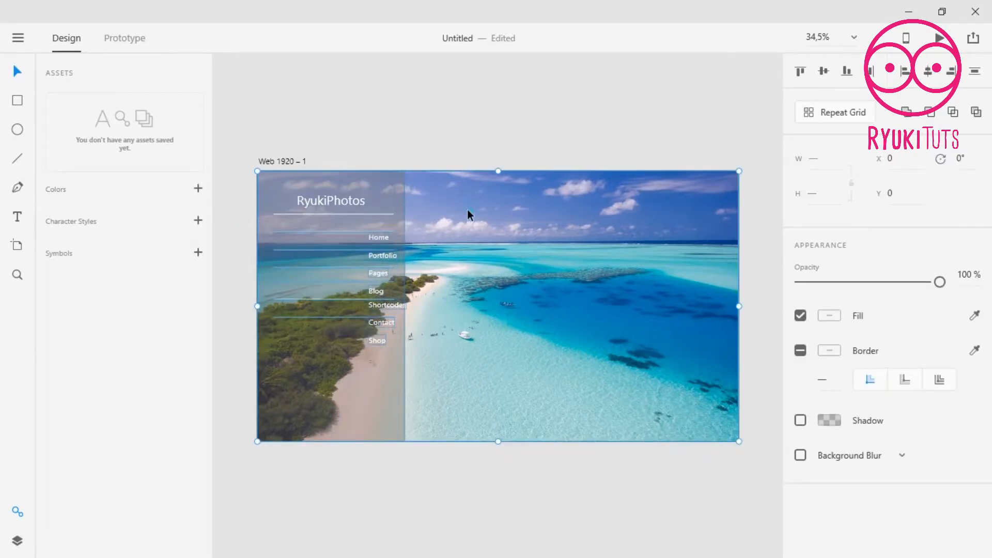
pyautogui.click(282, 232)
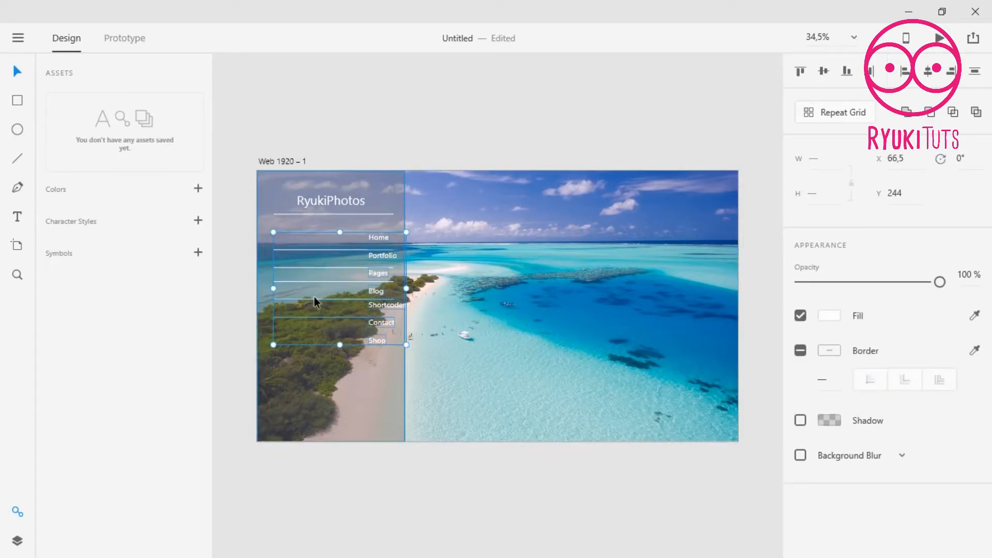
pyautogui.click(389, 247)
pyautogui.moveTo(384, 253)
pyautogui.mouseDown()
pyautogui.moveTo(374, 218)
pyautogui.moveTo(377, 240)
pyautogui.mouseUp()
pyautogui.click(361, 280)
pyautogui.click(363, 285)
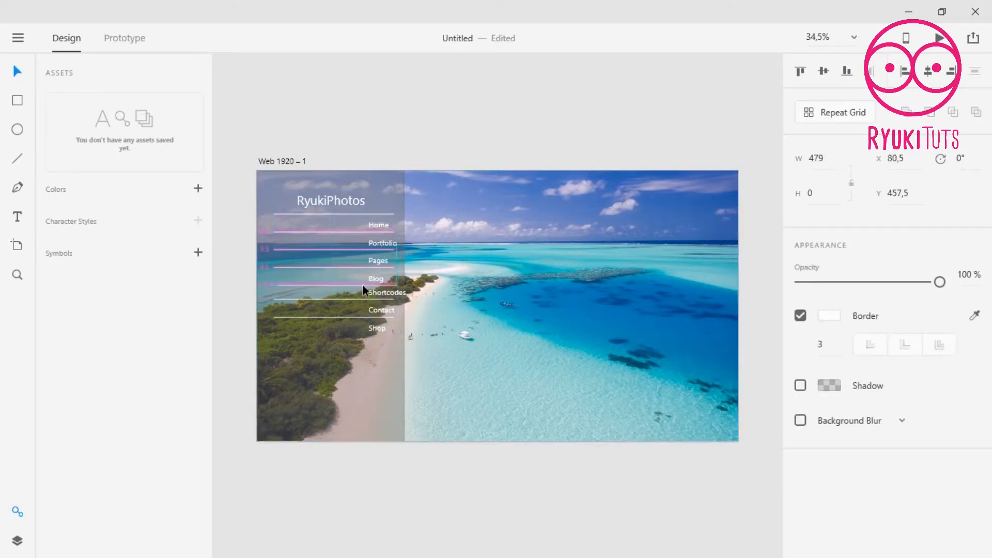
pyautogui.click(381, 231)
pyautogui.moveTo(381, 272); pyautogui.dragTo(383, 328)
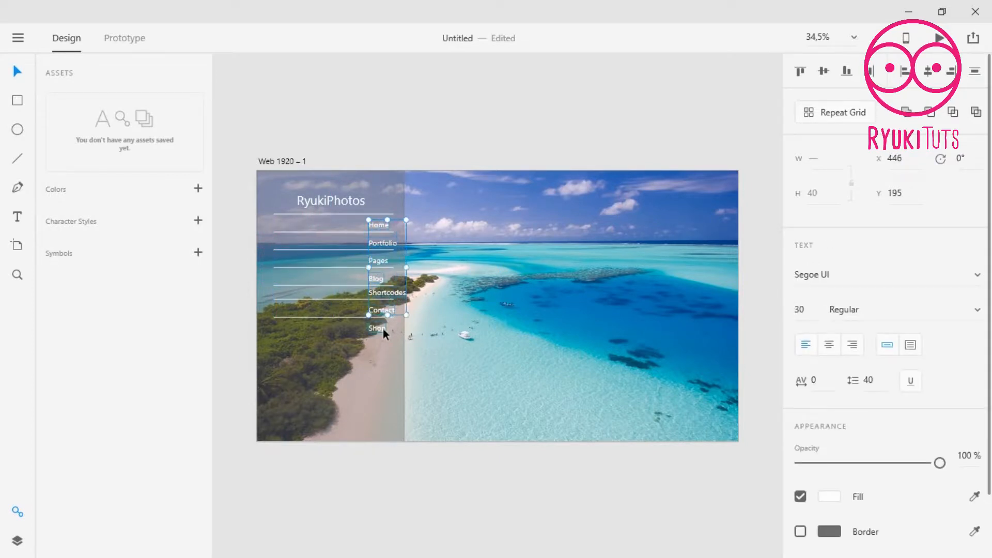
pyautogui.click(921, 194)
pyautogui.click(919, 193)
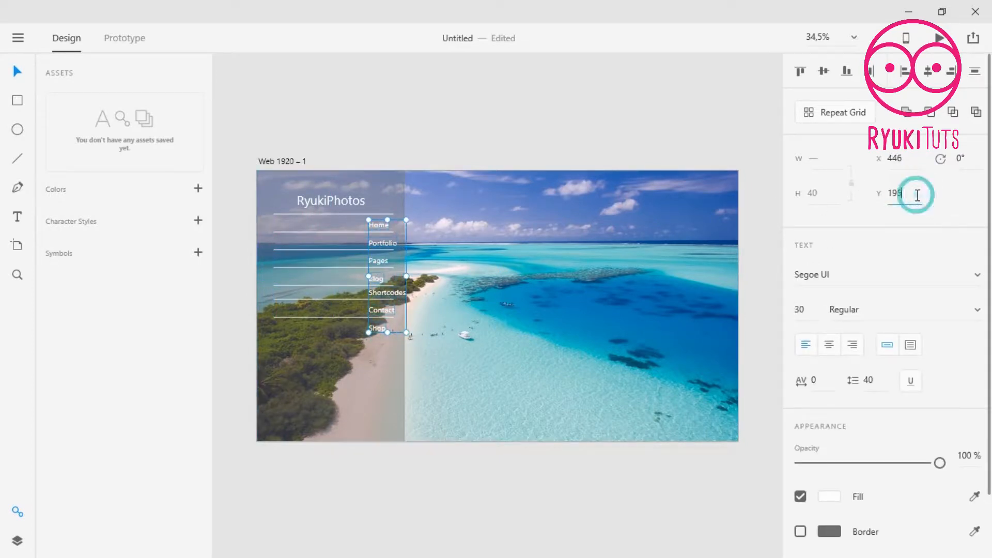
pyautogui.write('1')
pyautogui.press('Return')
pyautogui.write('195')
pyautogui.press('Return')
# - Set the Home label's X position to 448
pyautogui.click(381, 223)
pyautogui.click(914, 200)
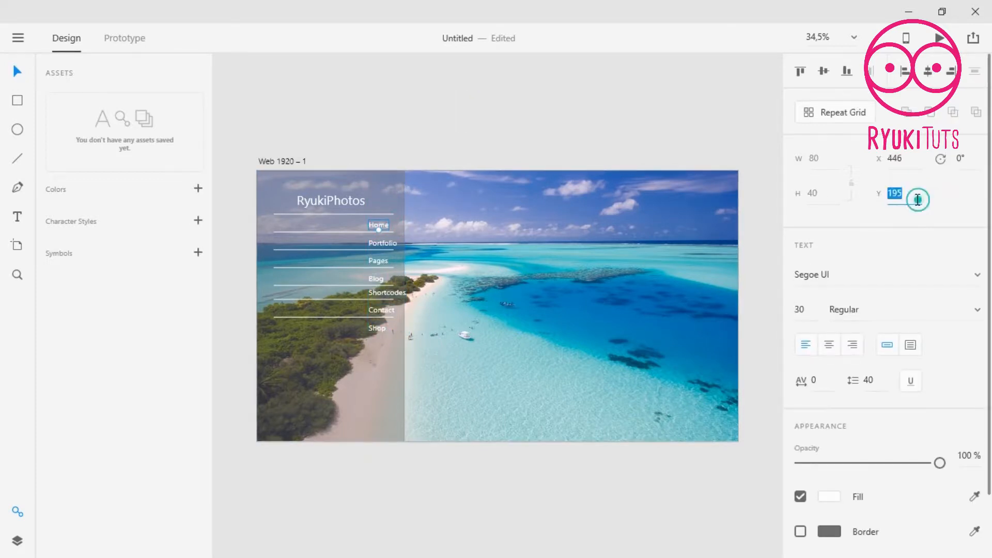
pyautogui.click(902, 159)
pyautogui.write('448')
pyautogui.press('Return')
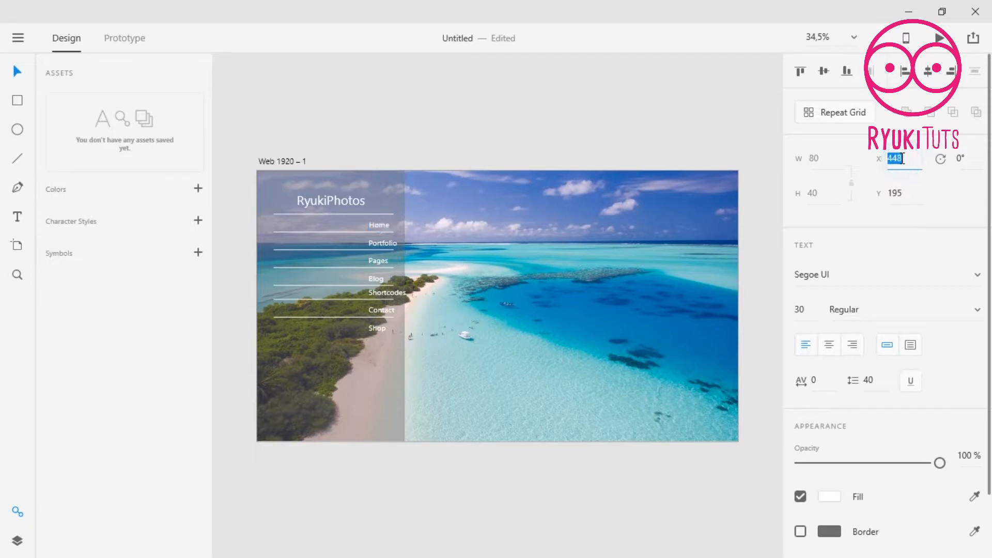
# - Select all seven menu labels from Home to Shop, right-align their text and set their X position to 448
pyautogui.keyDown('shift'); pyautogui.click(383, 243); pyautogui.keyUp('shift')
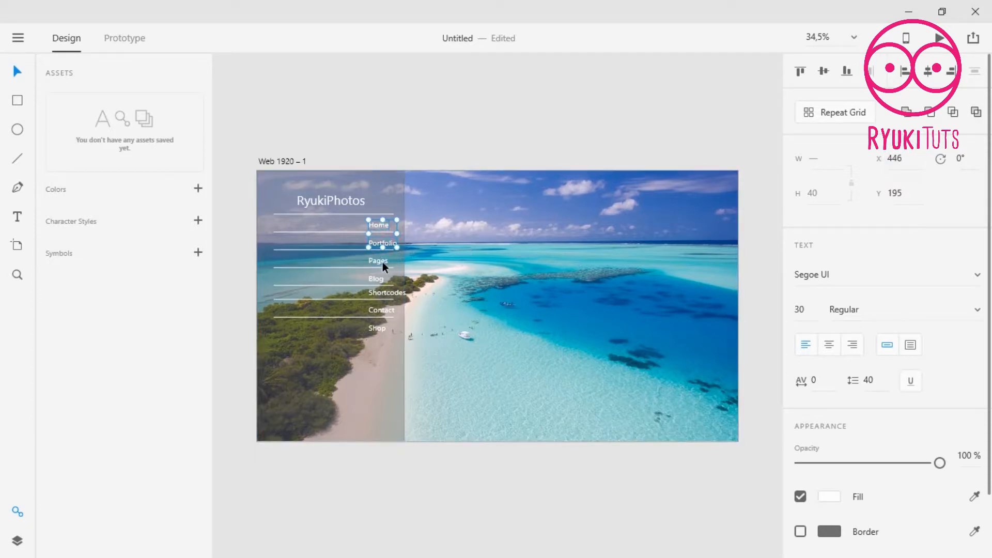
pyautogui.keyDown('shift'); pyautogui.click(383, 262); pyautogui.keyUp('shift')
pyautogui.keyDown('shift'); pyautogui.click(383, 278); pyautogui.keyUp('shift')
pyautogui.keyDown('shift'); pyautogui.click(387, 293); pyautogui.keyUp('shift')
pyautogui.keyDown('shift'); pyautogui.click(381, 310); pyautogui.keyUp('shift')
pyautogui.keyDown('shift'); pyautogui.click(377, 328); pyautogui.keyUp('shift')
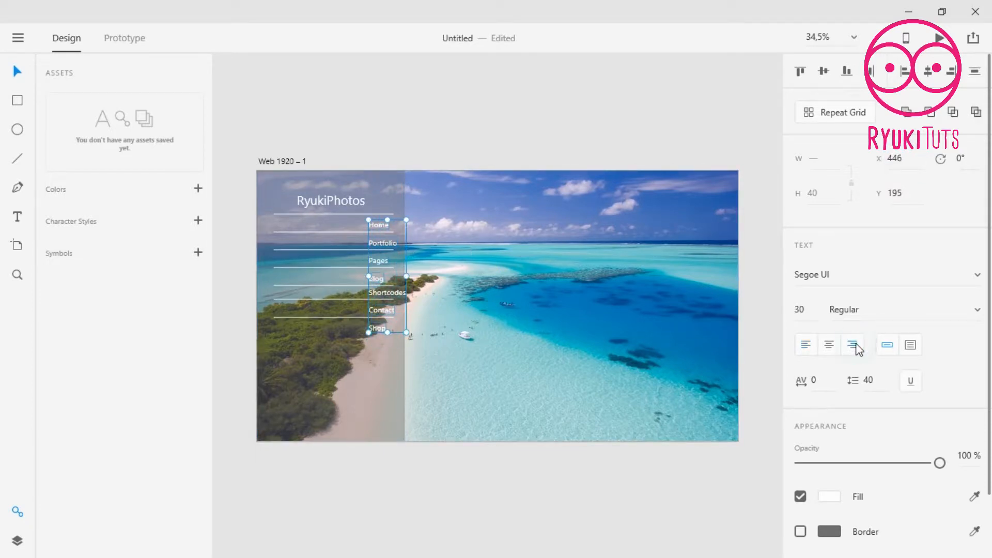
pyautogui.click(902, 157)
pyautogui.write('448')
pyautogui.press('Return')
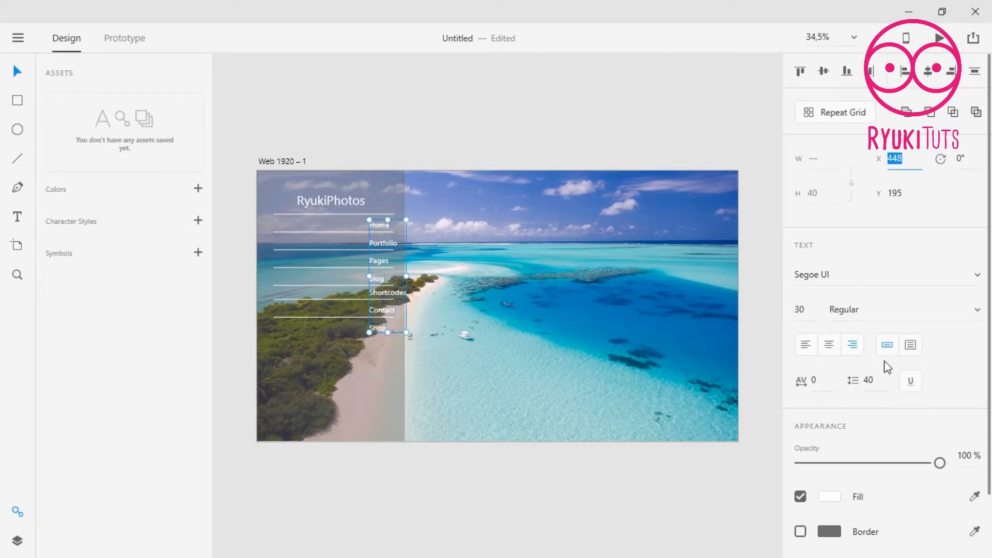
# - Move the seven menu labels to the left end of the dividers and place a copy of the last divider below Shop
pyautogui.moveTo(389, 243); pyautogui.dragTo(295, 228)
pyautogui.click(299, 156)
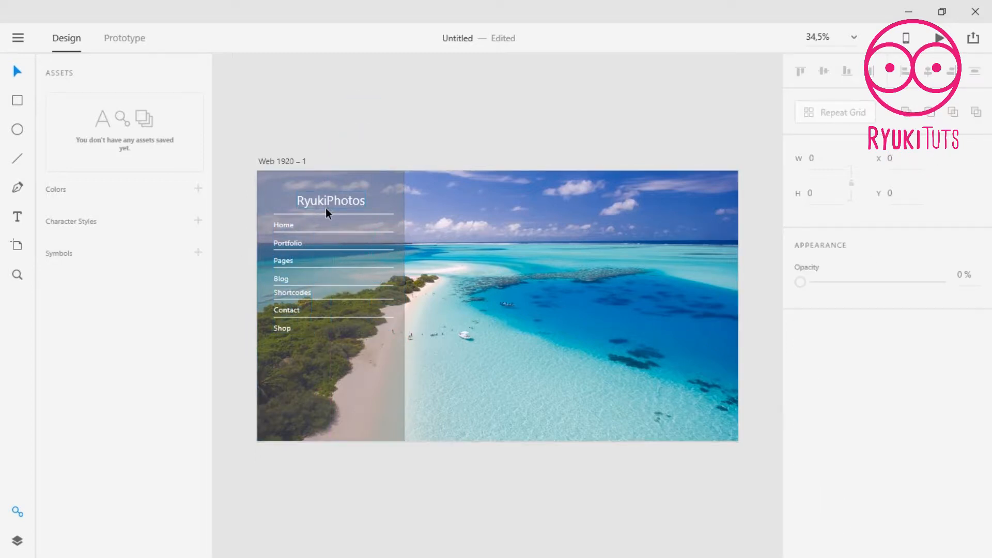
pyautogui.moveTo(311, 317); pyautogui.dragTo(319, 334)
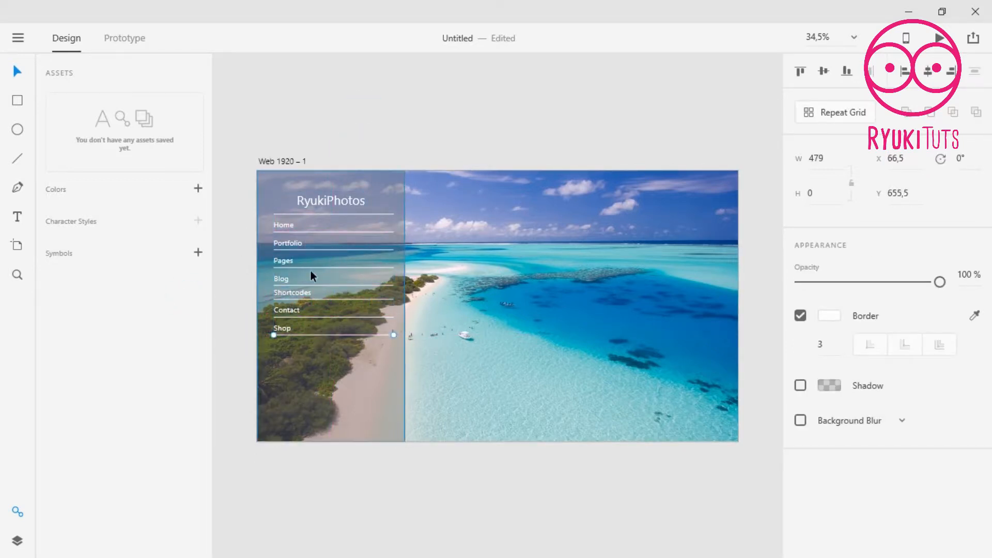
pyautogui.click(334, 367)
pyautogui.click(461, 411)
pyautogui.click(17, 245)
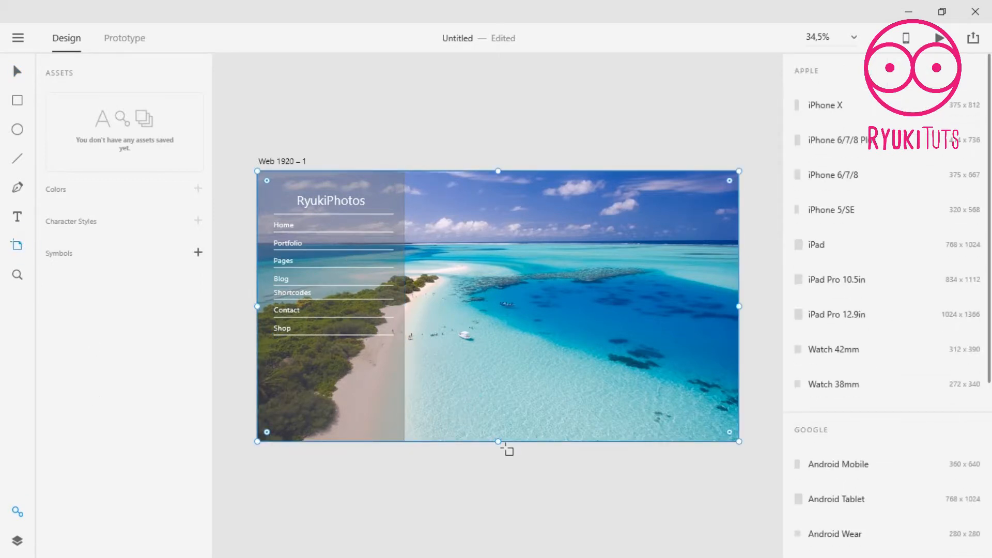
pyautogui.click(490, 287)
pyautogui.hotkey('ctrl', 'z')
pyautogui.click(21, 68)
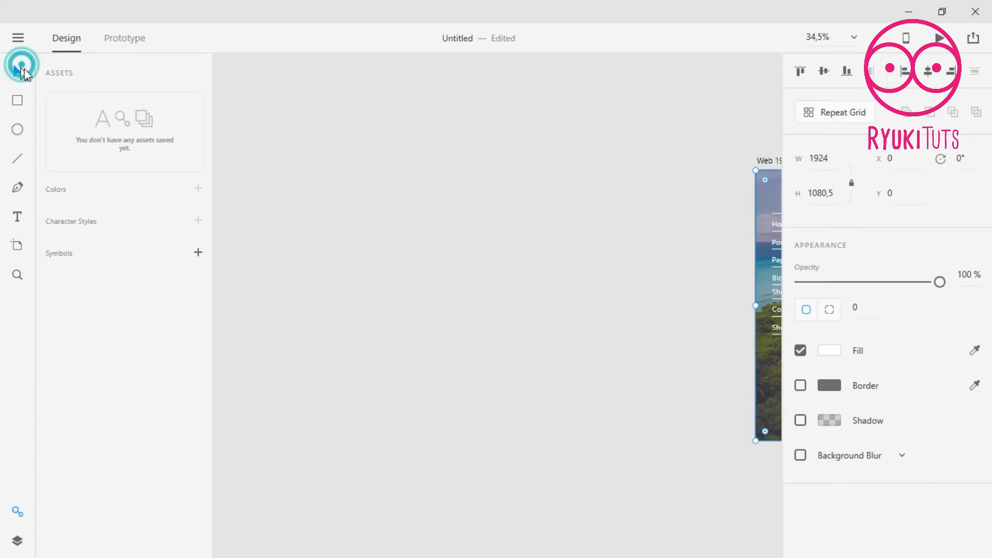
# - Extend the Web 1920 – 1 artboard downward and enlarge the beach photo proportionally to about 2174 × 1221.5 to cover the added area
pyautogui.click(760, 264)
pyautogui.hotkey('ctrl', '3')
pyautogui.moveTo(700, 314); pyautogui.dragTo(737, 212)
pyautogui.click(733, 495)
pyautogui.moveTo(733, 504); pyautogui.dragTo(734, 551)
pyautogui.click(733, 548)
pyautogui.hotkey('ctrl', '0')
pyautogui.moveTo(626, 299); pyautogui.dragTo(601, 365)
pyautogui.moveTo(497, 424); pyautogui.dragTo(496, 460)
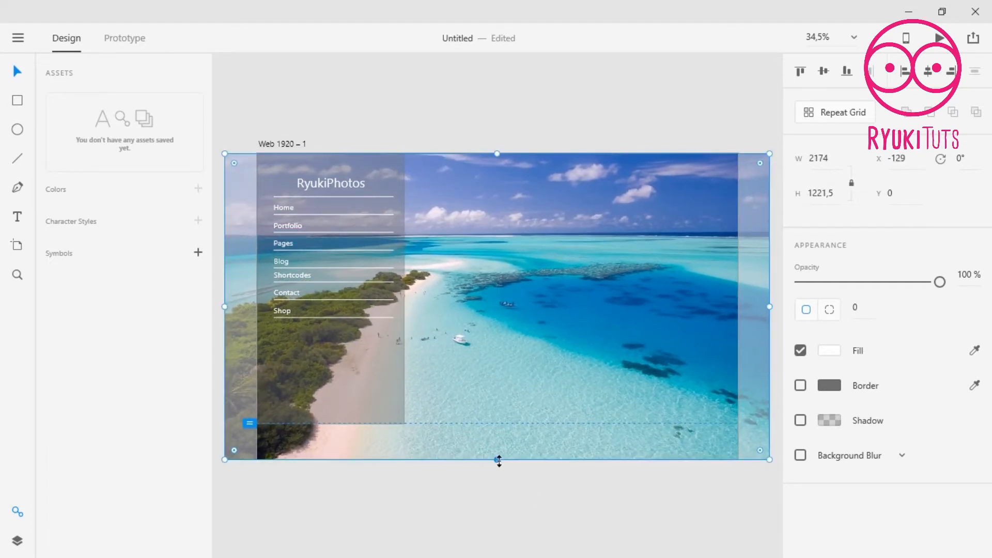
# - Extend the translucent sidebar rectangle past the artboard's lower edge, about 1244 px high, and place a divider copy near the sidebar's lower end
pyautogui.click(315, 416)
pyautogui.moveTo(333, 423); pyautogui.dragTo(334, 463)
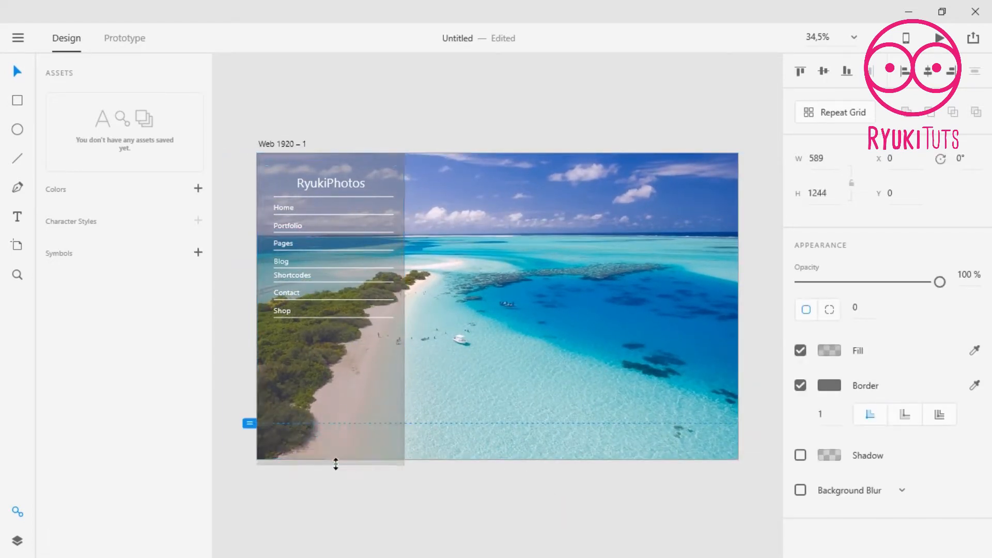
pyautogui.click(333, 474)
pyautogui.moveTo(358, 319); pyautogui.dragTo(352, 375)
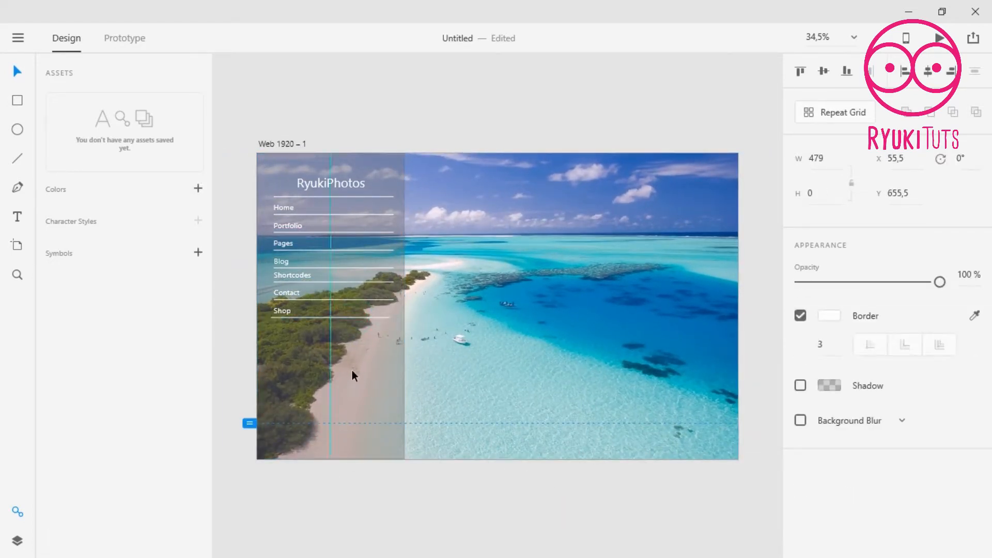
pyautogui.moveTo(340, 319)
pyautogui.mouseDown()
pyautogui.moveTo(336, 430)
pyautogui.moveTo(354, 414)
pyautogui.moveTo(371, 419)
pyautogui.mouseUp()
# - Draw a button rectangle about 285 × 85 px above the lowest sidebar divider, with no fill and a white border
pyautogui.click(17, 100)
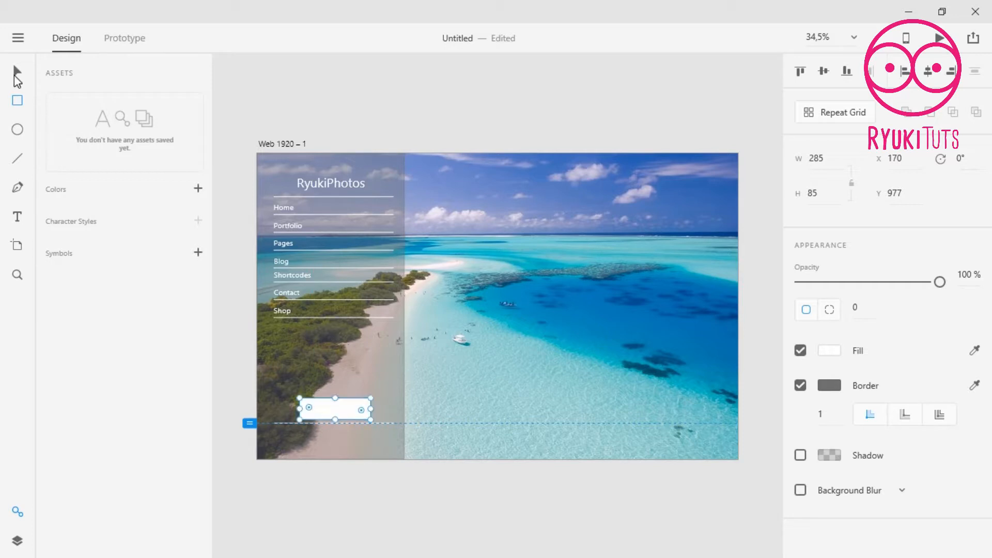
pyautogui.click(800, 385)
pyautogui.click(830, 351)
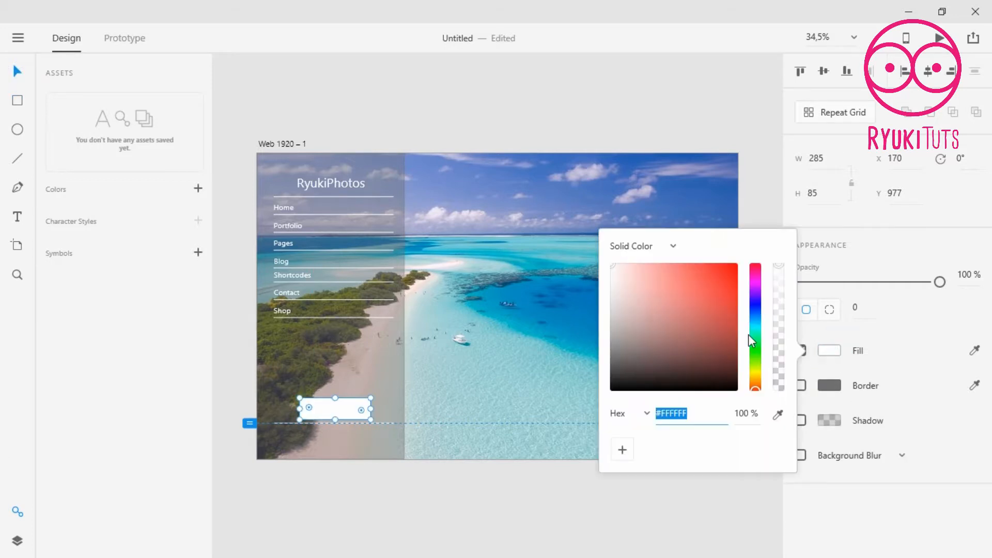
pyautogui.click(856, 329)
pyautogui.click(800, 350)
pyautogui.click(800, 385)
pyautogui.click(829, 385)
pyautogui.moveTo(628, 305); pyautogui.dragTo(596, 275)
pyautogui.click(903, 337)
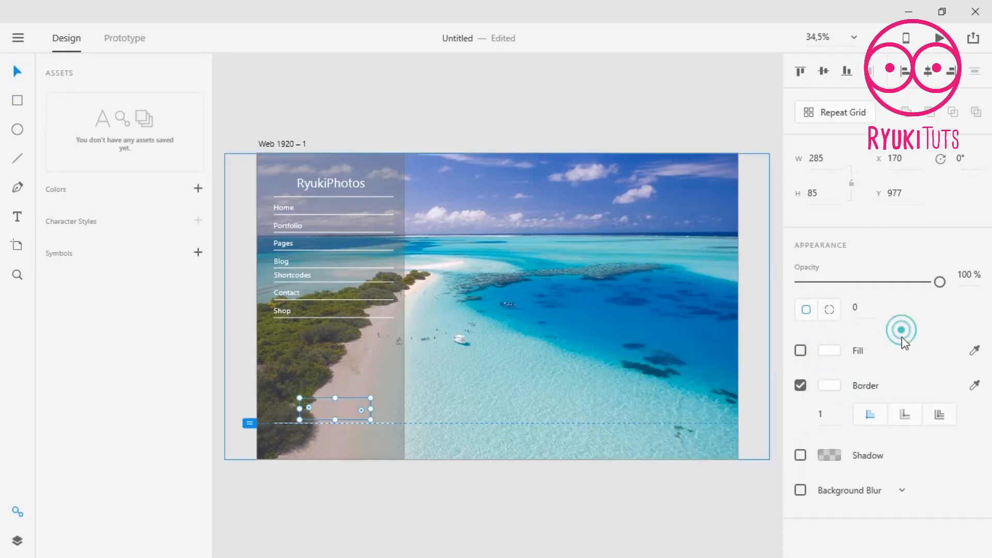
# - Place a copy of the Shortcodes label inside the button outline and change its text to "Share"
pyautogui.click(301, 272)
pyautogui.moveTo(301, 272); pyautogui.dragTo(341, 408)
pyautogui.doubleClick(341, 407)
pyautogui.write('Share')
pyautogui.click(377, 484)
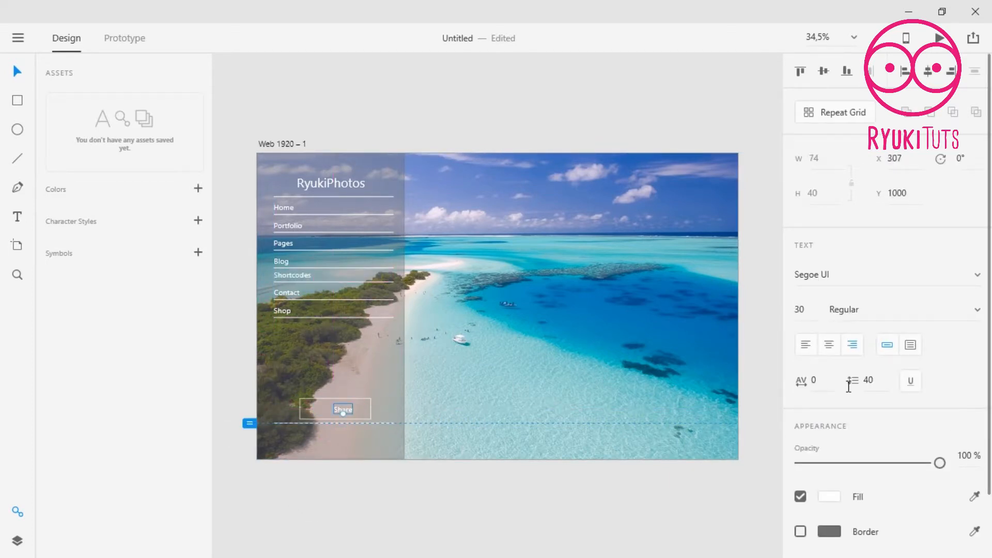
# - Set the Share label's font size to 35 and centre it horizontally with the button outline
pyautogui.click(807, 310)
pyautogui.press('Up')
pyautogui.click(404, 497)
pyautogui.click(356, 407)
pyautogui.keyDown('shift'); pyautogui.click(371, 401); pyautogui.keyUp('shift')
pyautogui.click(929, 71)
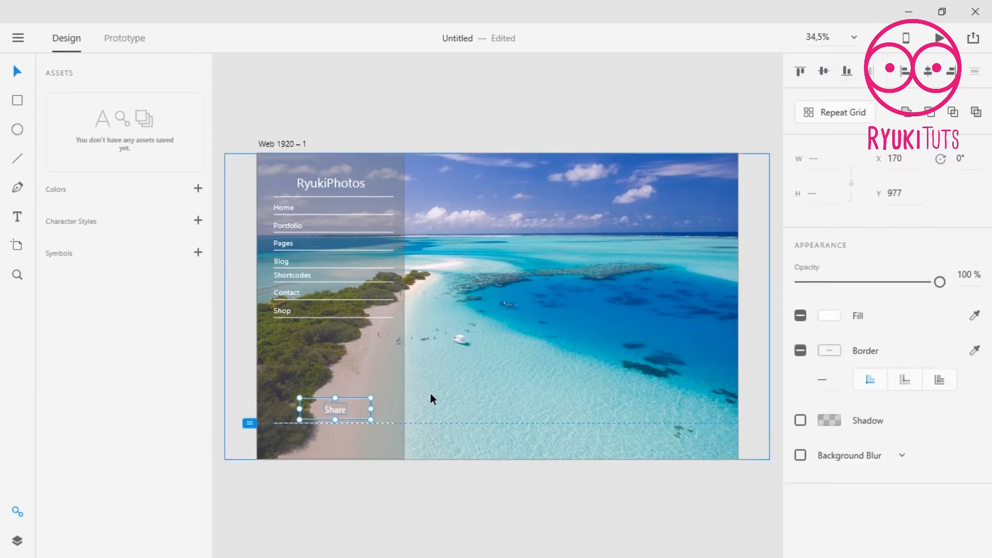
pyautogui.click(411, 503)
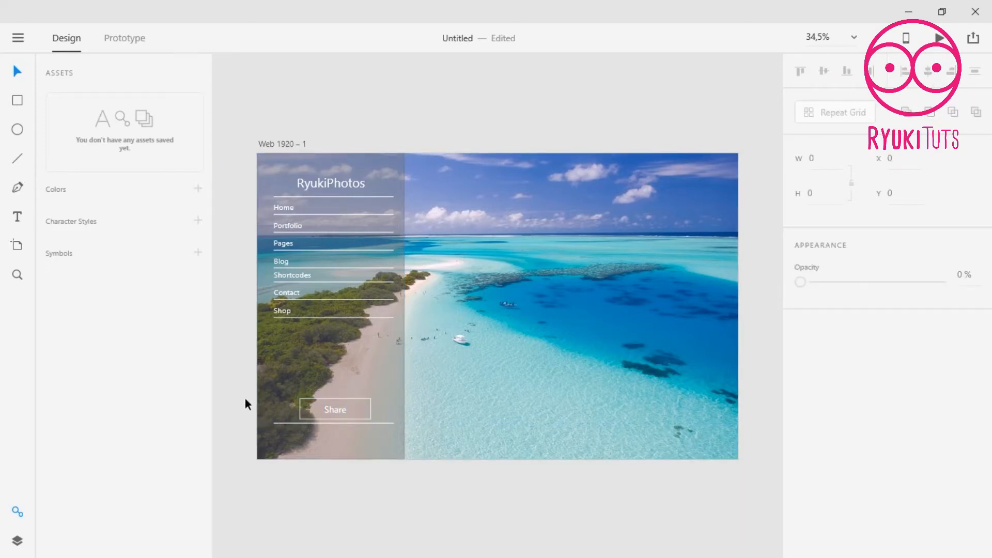
# - Place a copy of the Shop label below the lowest sidebar divider and change its text to "Copyright 2018"
pyautogui.moveTo(282, 311); pyautogui.dragTo(293, 434)
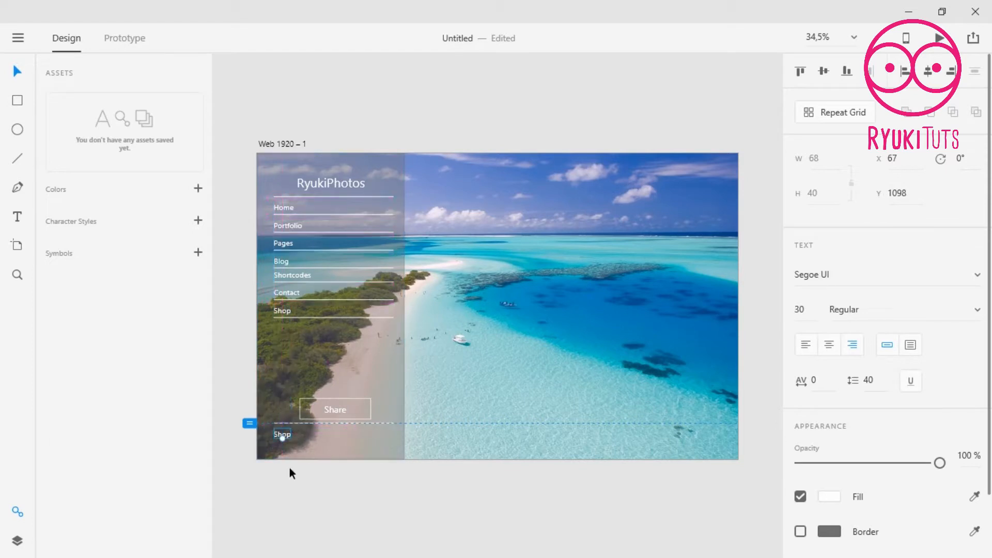
pyautogui.doubleClick(283, 434)
pyautogui.write('Copyright 2018')
pyautogui.press('Escape')
# - Centre the Copyright 2018 label in the sidebar and add a longer divider across the lower beach area, level with the sidebar's last divider
pyautogui.moveTo(284, 435); pyautogui.dragTo(705, 423)
pyautogui.click(390, 515)
pyautogui.click(637, 479)
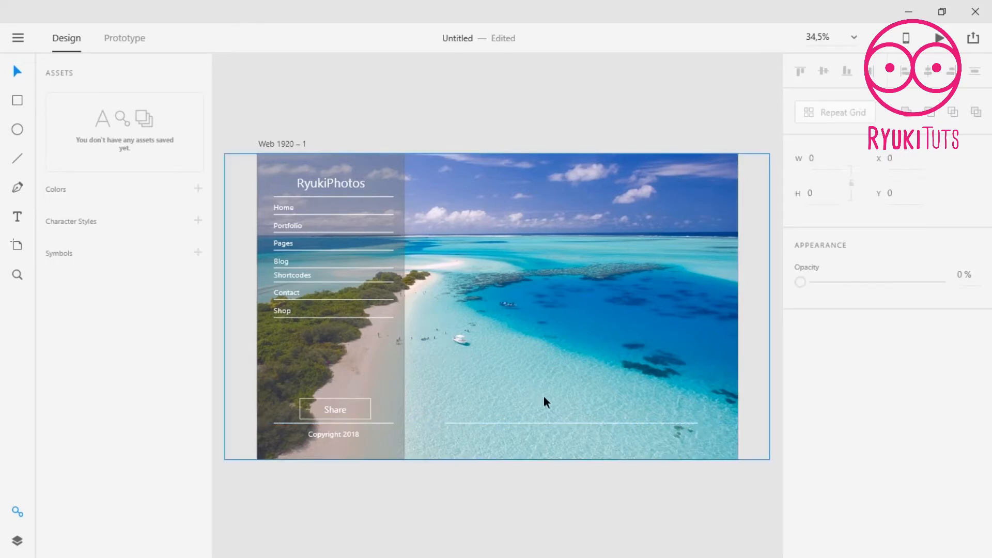
# - Copy the Share button onto the beach area, change its label to "Purchase" and centre the label horizontally in the outline
pyautogui.click(345, 408)
pyautogui.keyDown('shift'); pyautogui.click(343, 407); pyautogui.keyUp('shift')
pyautogui.moveTo(351, 398); pyautogui.dragTo(588, 348)
pyautogui.doubleClick(576, 358)
pyautogui.write('Purchase')
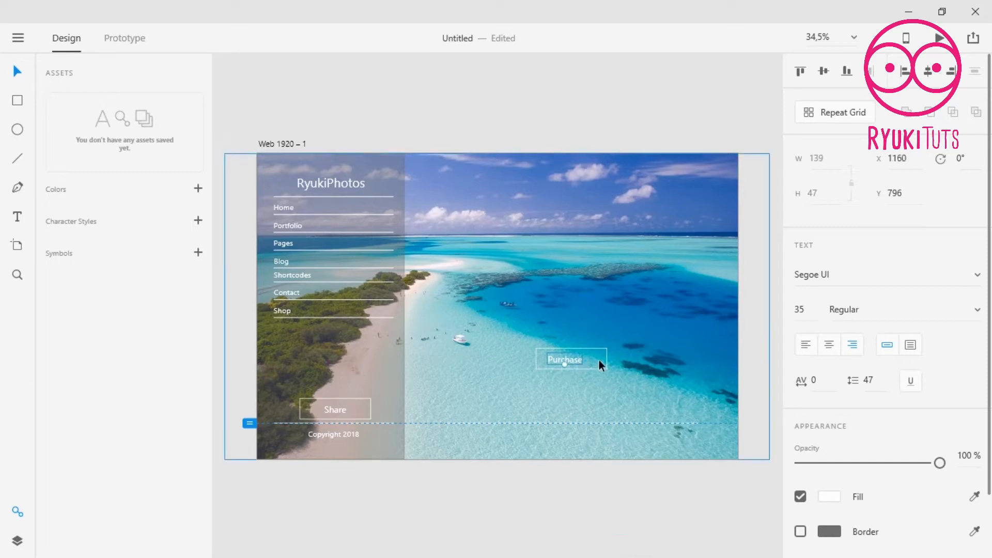
pyautogui.keyDown('shift'); pyautogui.click(606, 355); pyautogui.keyUp('shift')
pyautogui.click(928, 71)
pyautogui.click(758, 350)
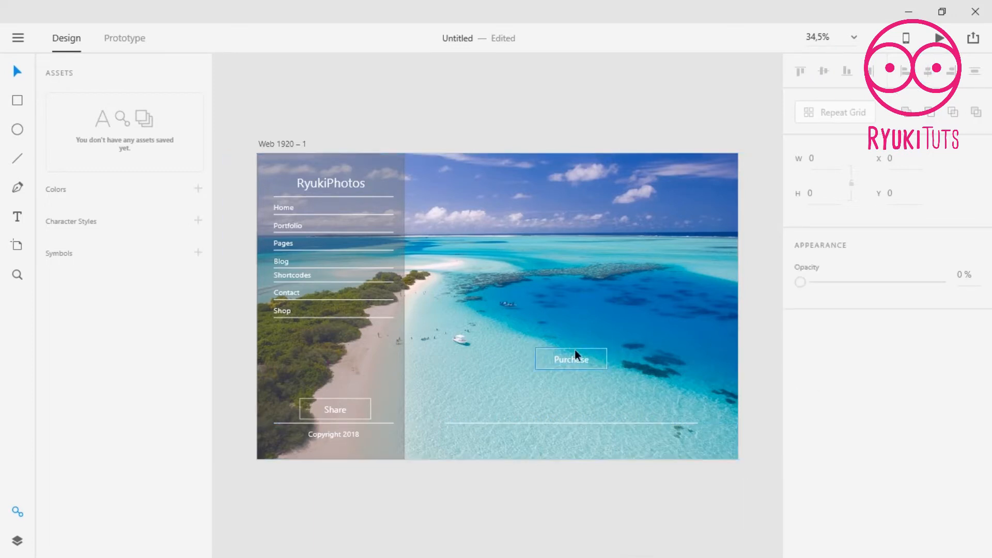
# - Set the Purchase label's font size to 40 and centre it horizontally in its button outline again
pyautogui.click(575, 355)
pyautogui.click(802, 312)
pyautogui.press('Up')
pyautogui.press('Up')
pyautogui.press('Up')
pyautogui.press('Up')
pyautogui.press('Up')
pyautogui.click(681, 501)
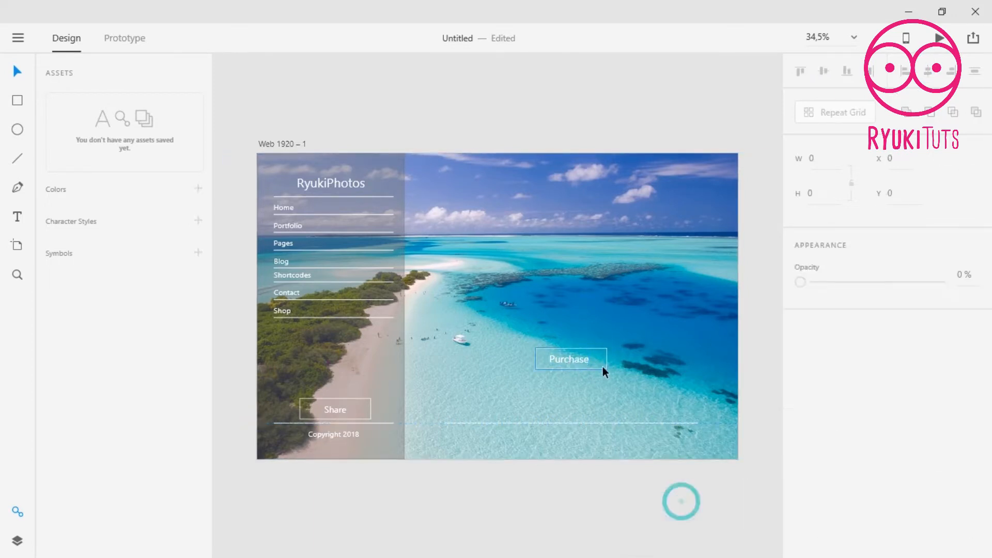
pyautogui.click(580, 358)
pyautogui.keyDown('shift'); pyautogui.click(608, 356); pyautogui.keyUp('shift')
pyautogui.click(928, 71)
pyautogui.click(389, 501)
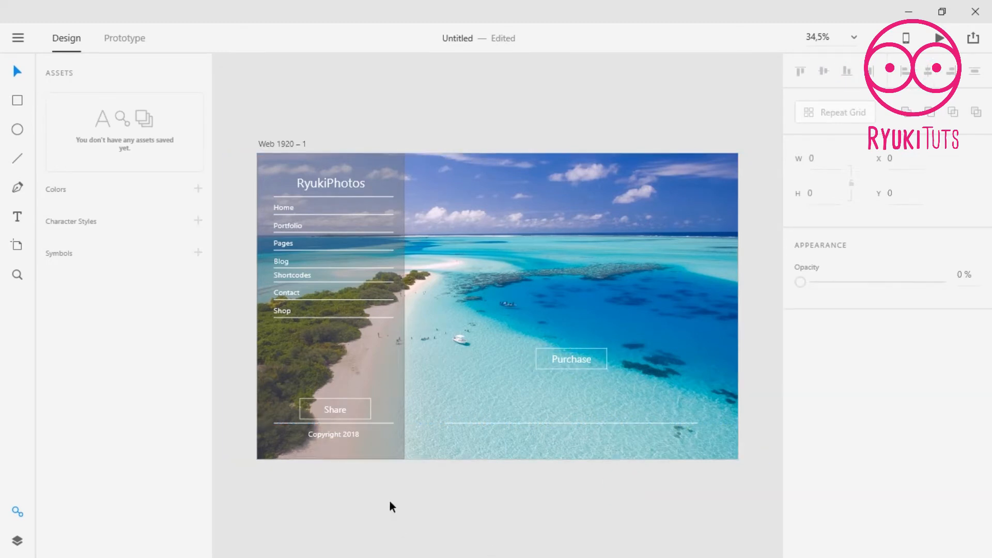
# - Add a "Fullscreen Studio" text line above the lower dividers and set its font size to 70
pyautogui.click(463, 406)
pyautogui.write('Fullscreen Studio')
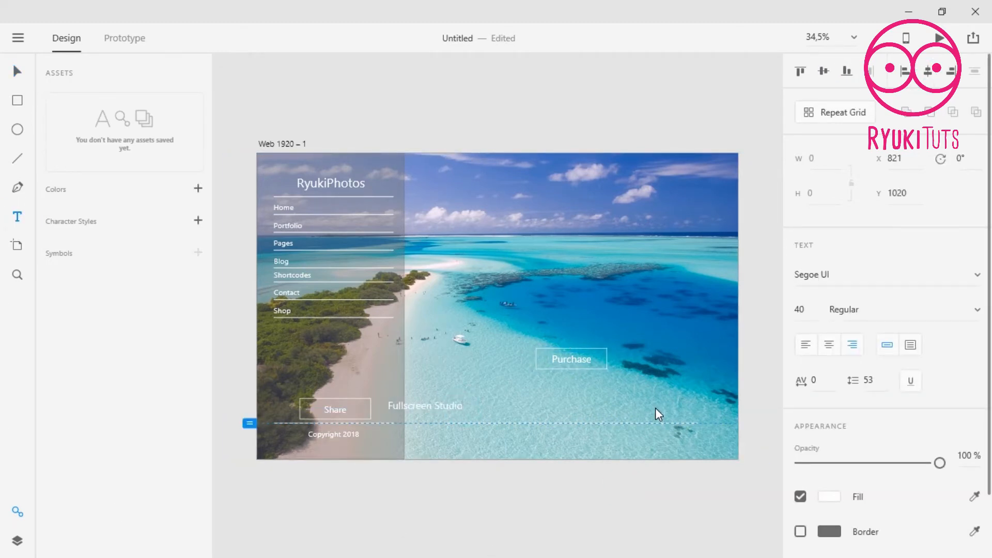
pyautogui.click(18, 71)
pyautogui.write('61')
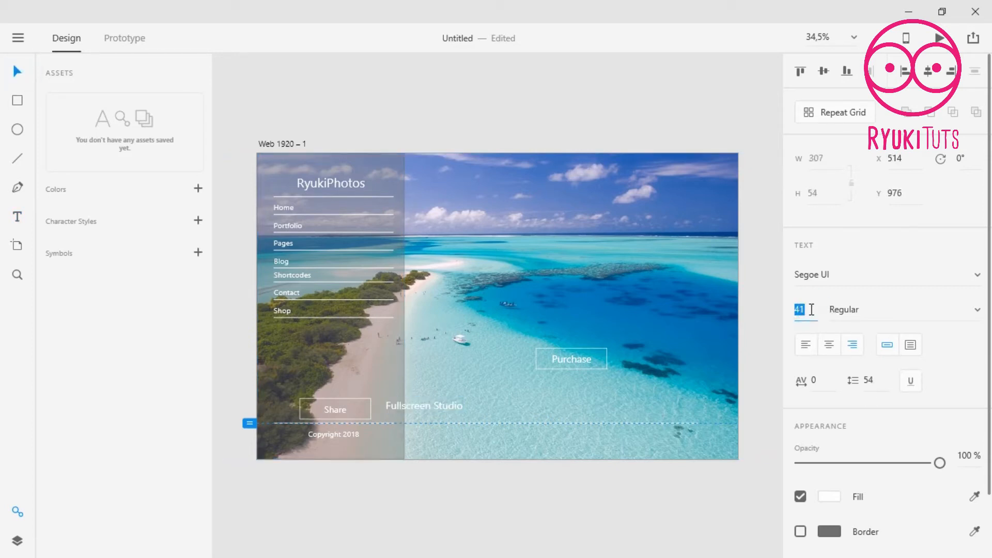
pyautogui.press('Return')
pyautogui.write('70')
pyautogui.press('Return')
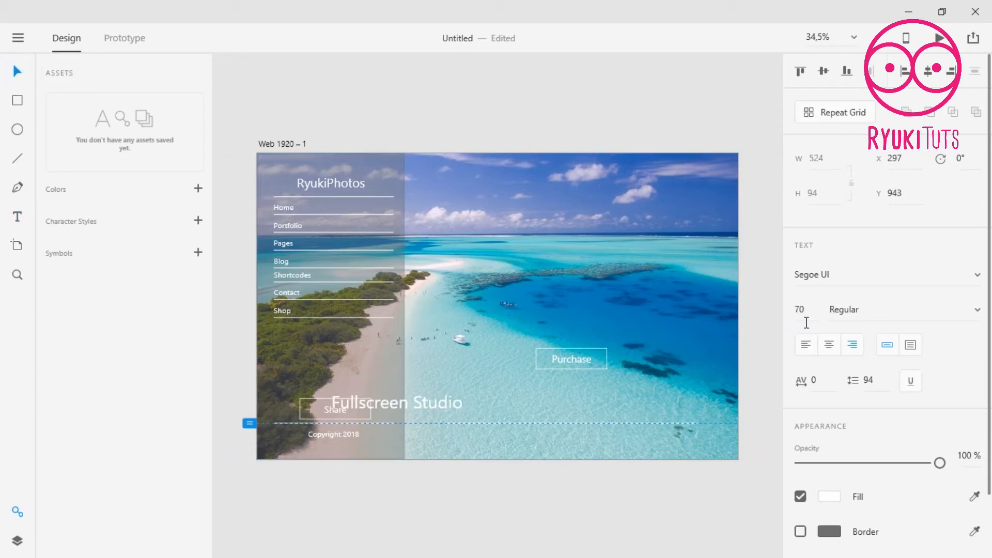
# - Centre the Fullscreen Studio heading above the long divider and move the Purchase button down to just above the heading
pyautogui.moveTo(455, 402); pyautogui.dragTo(620, 398)
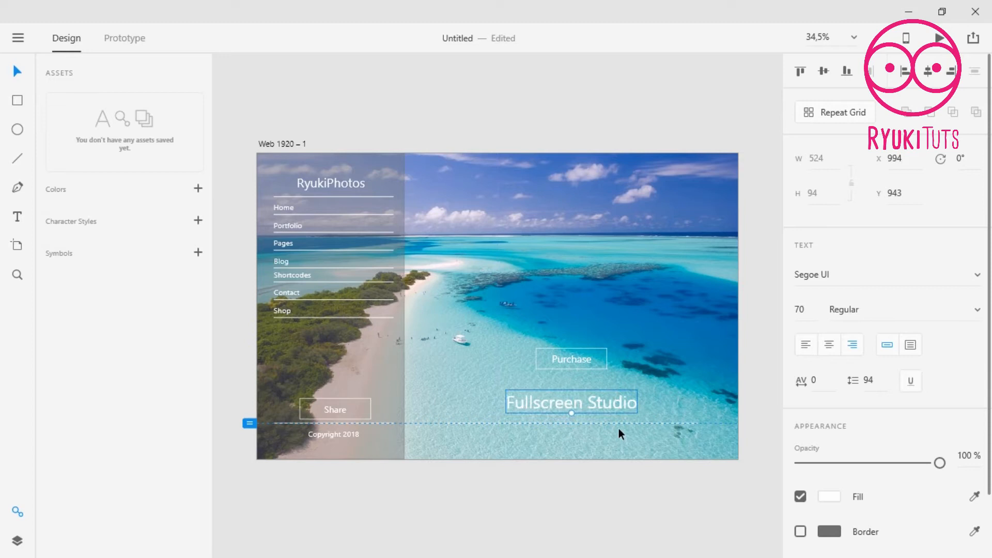
pyautogui.click(616, 506)
pyautogui.click(581, 369)
pyautogui.moveTo(581, 368); pyautogui.dragTo(581, 389)
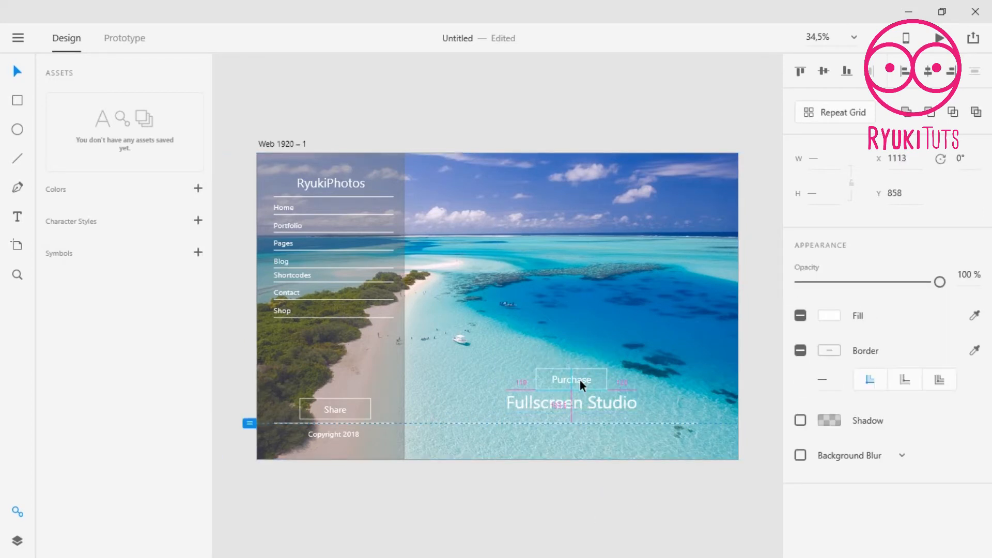
pyautogui.click(584, 501)
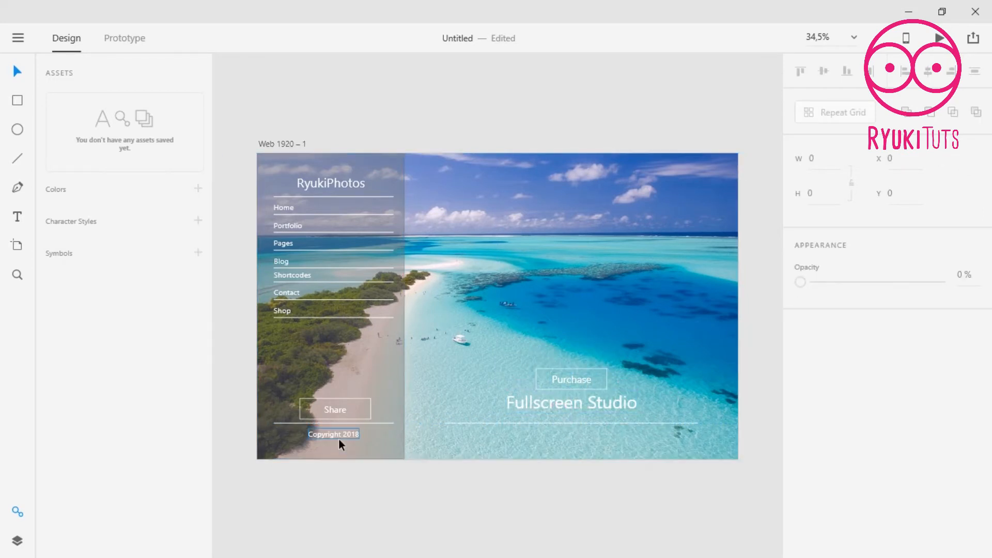
# - Copy the Copyright 2018 label below the long divider and replace its text with a "Lorem sit amet" placeholder sentence
pyautogui.click(566, 410)
pyautogui.moveTo(345, 442); pyautogui.dragTo(585, 433)
pyautogui.write('Lorem sit amet do')
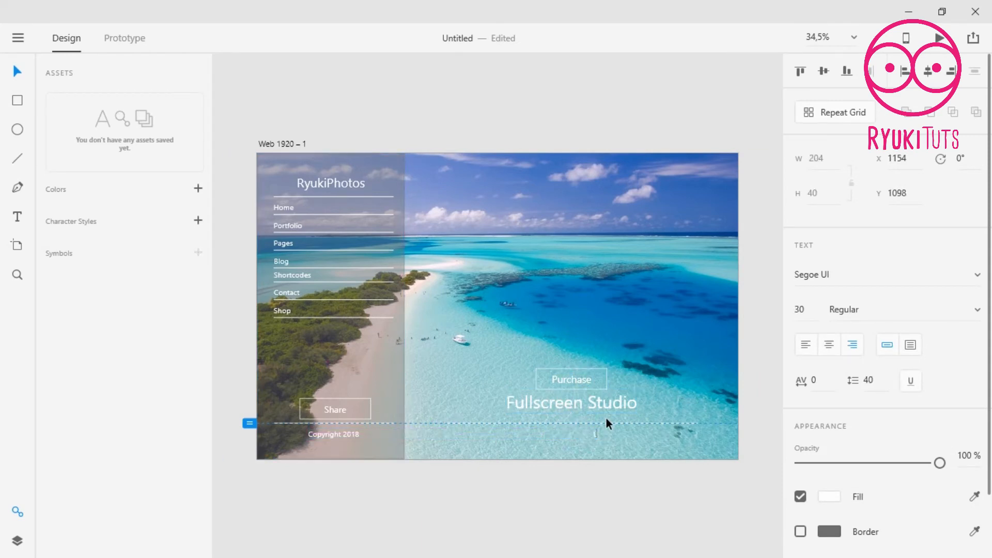
pyautogui.write('lor es lorem sit dolor es ti maet')
pyautogui.press('Escape')
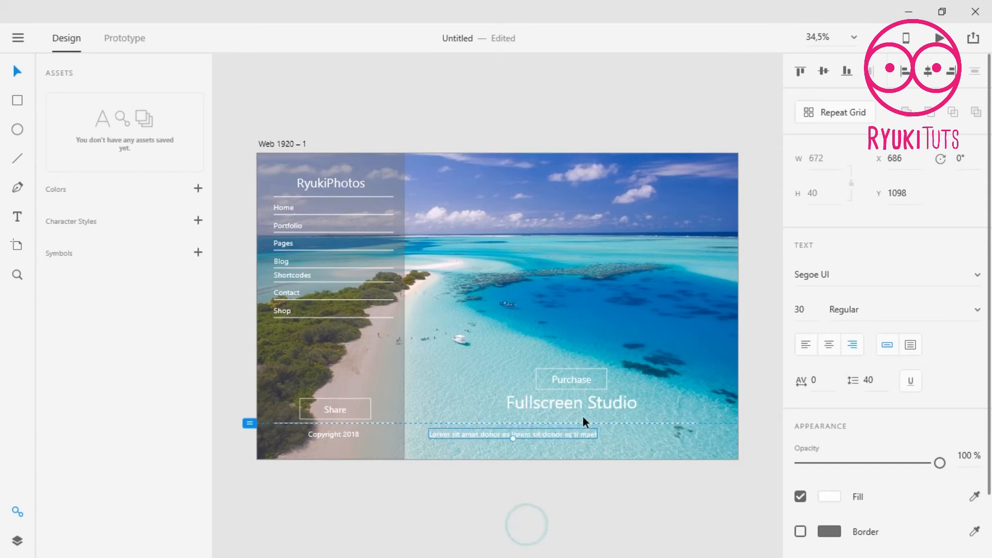
# - Centre the placeholder sentence under the long divider and move the Fullscreen Studio heading and Purchase button closer to the divider
pyautogui.moveTo(558, 433); pyautogui.dragTo(620, 434)
pyautogui.click(600, 521)
pyautogui.moveTo(572, 408); pyautogui.dragTo(576, 388)
pyautogui.click(579, 377)
pyautogui.keyDown('shift'); pyautogui.click(605, 380); pyautogui.keyUp('shift')
pyautogui.click(559, 503)
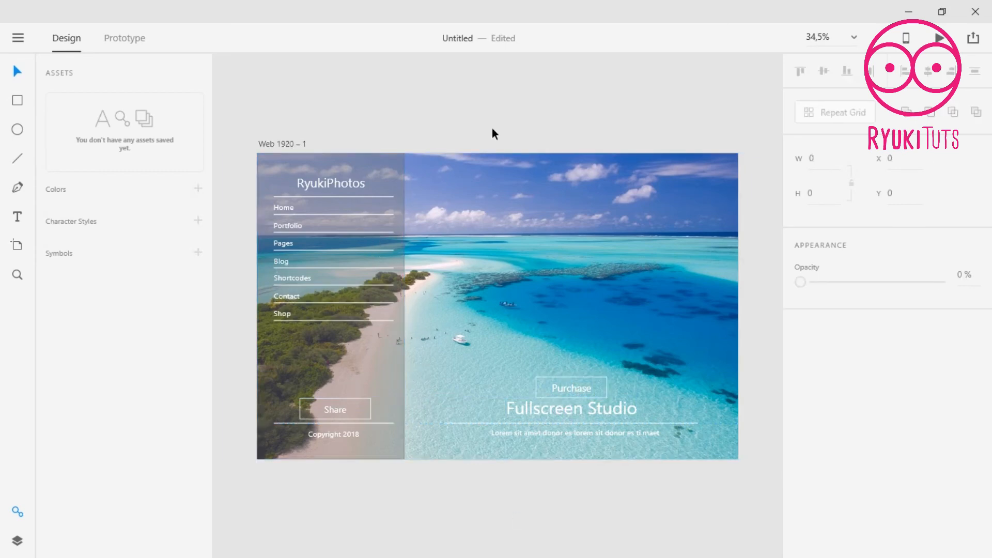
# - Preview the finished page, look through its full height and close the preview
pyautogui.click(940, 38)
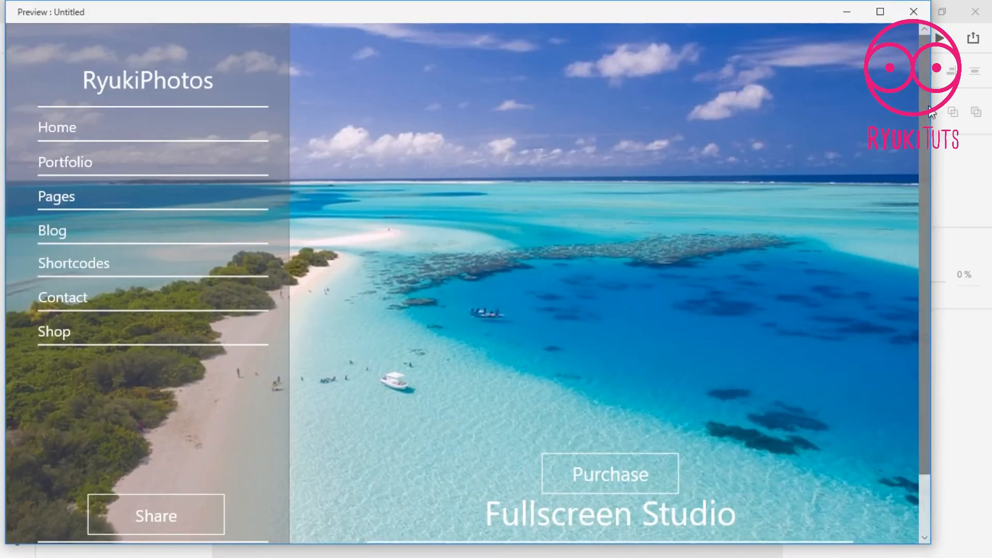
pyautogui.scroll(-2, 923, 144)
pyautogui.moveTo(923, 144); pyautogui.dragTo(928, 102)
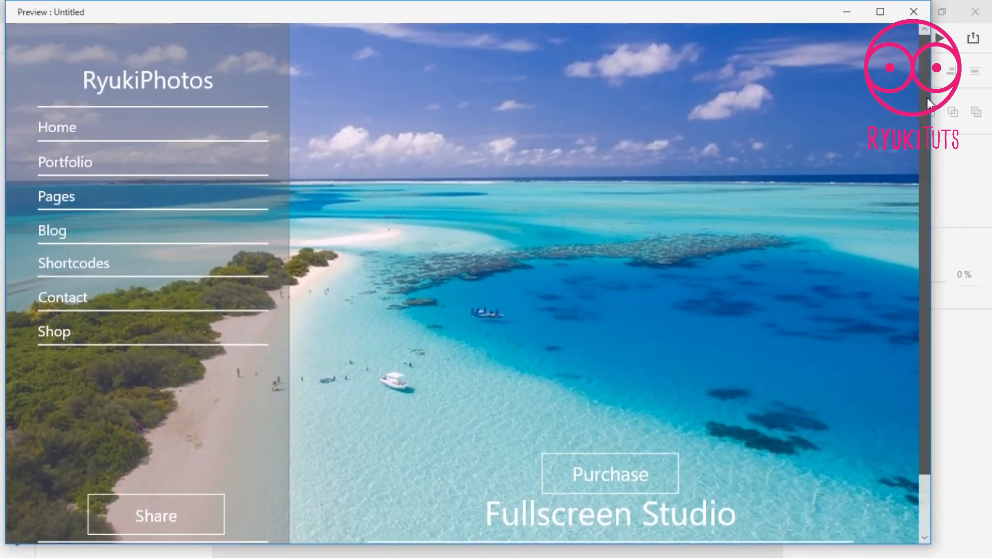
pyautogui.click(914, 12)
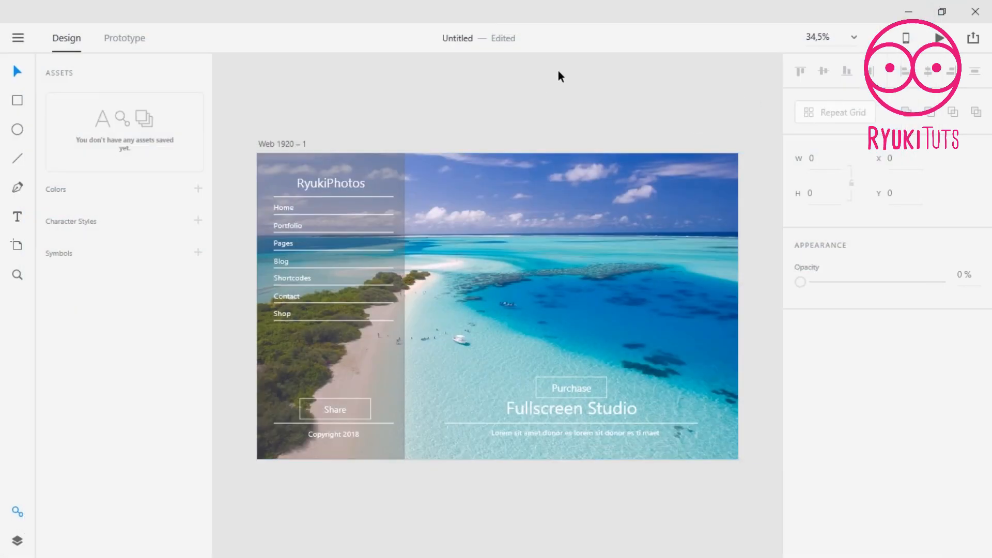